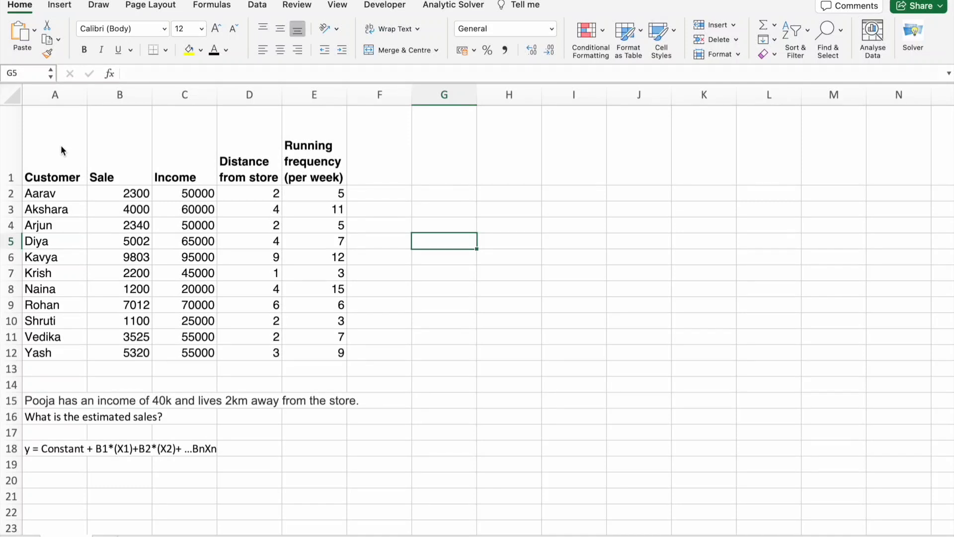
- Point out the customer names and the Sale, Income, Distance from store and Running frequency columns
drag(61, 145, 73, 364)
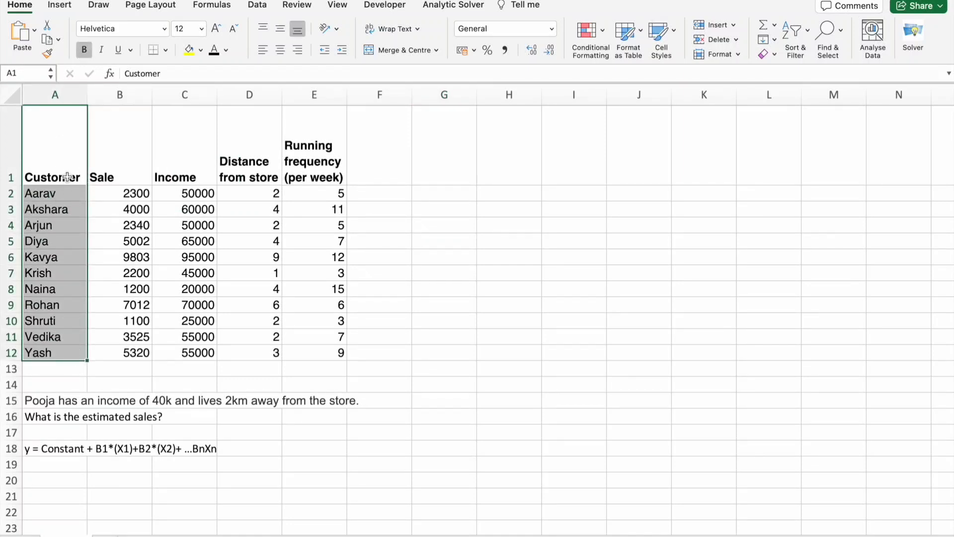
click(123, 144)
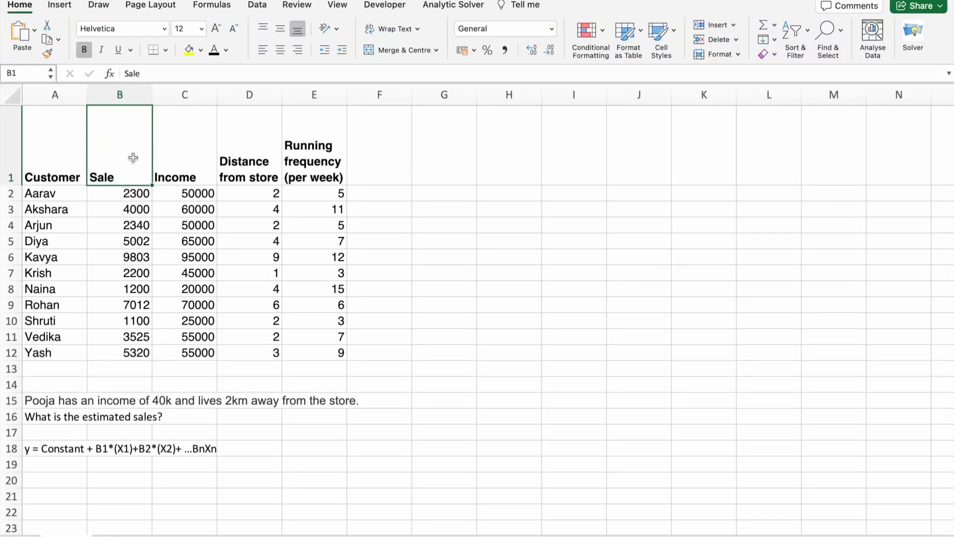
click(206, 140)
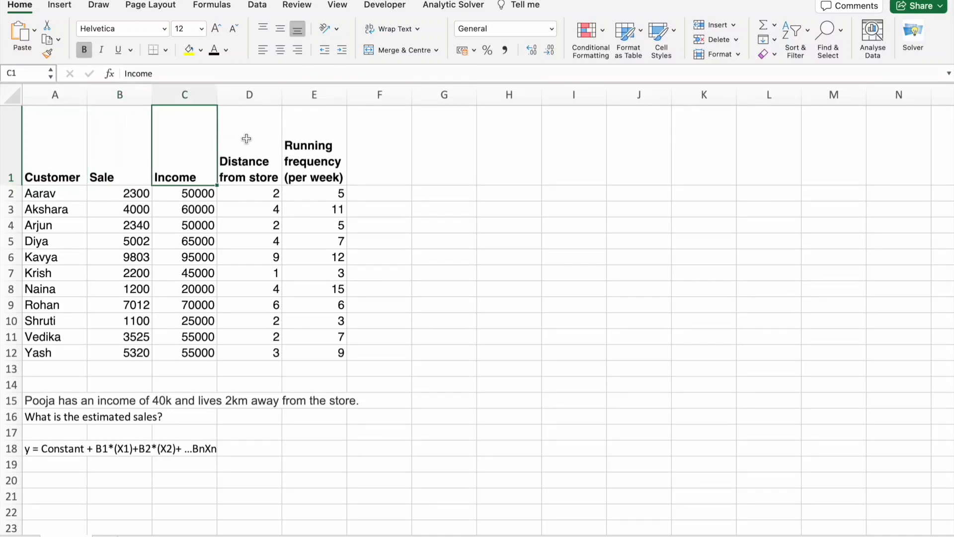
click(231, 192)
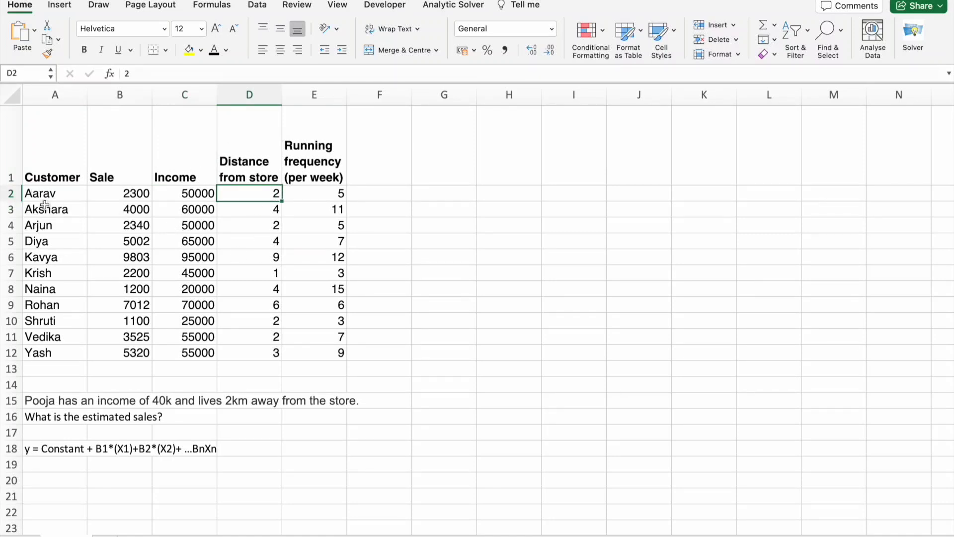
click(322, 193)
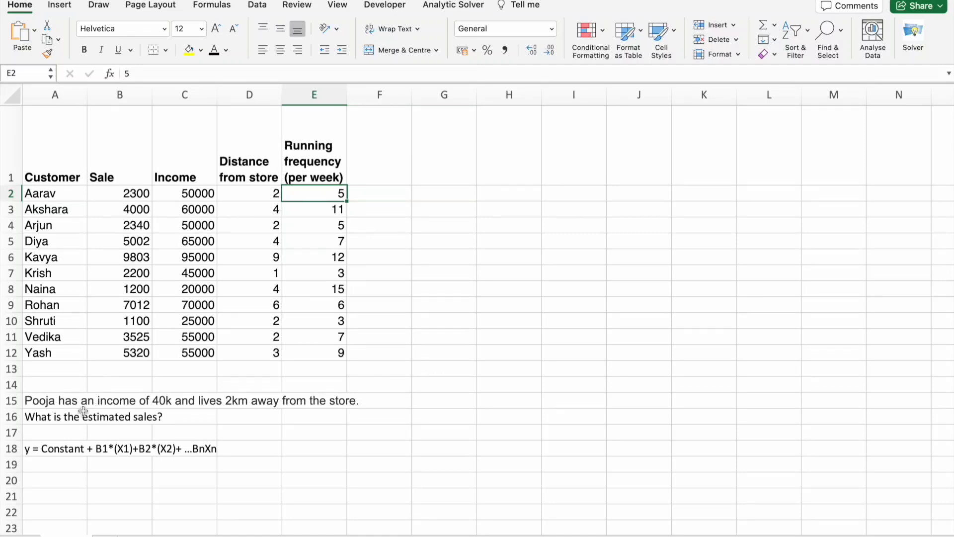
click(517, 216)
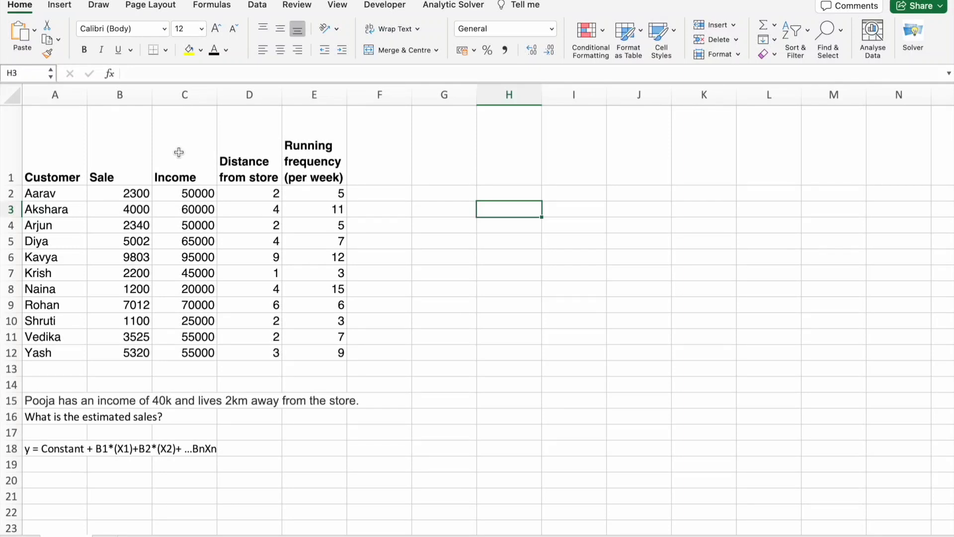
- Mark Income, Distance and Running frequency as predictors, Sale as outcome, and the row 18 regression equation
drag(179, 152, 292, 350)
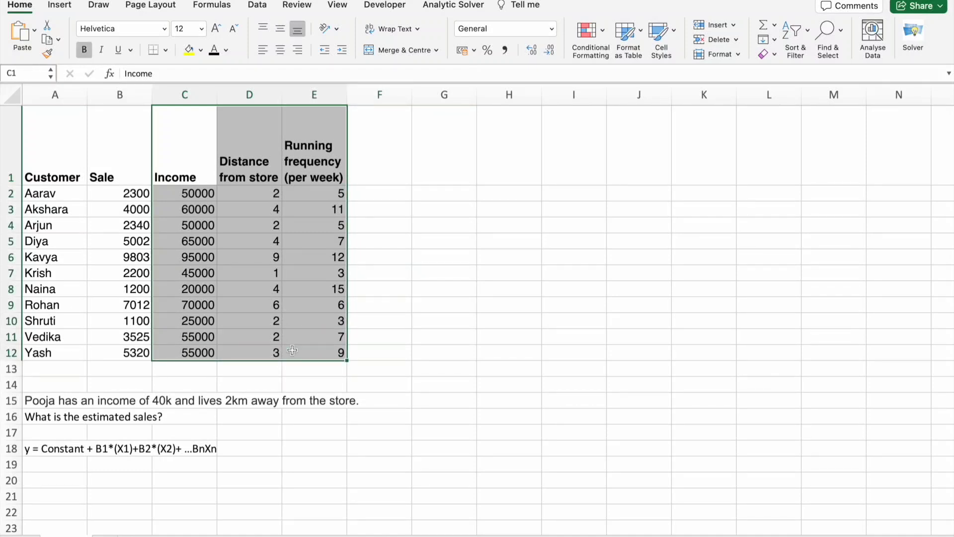
drag(110, 151, 137, 354)
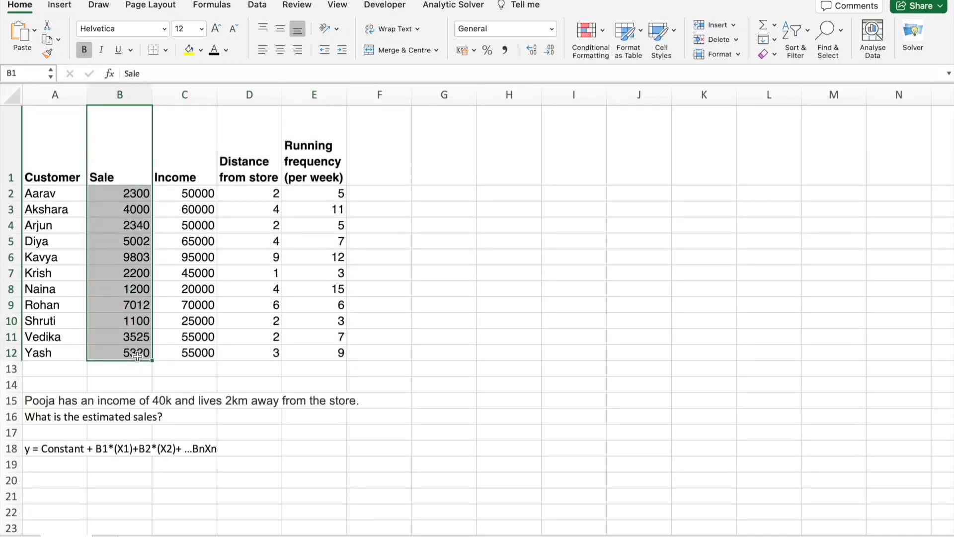
click(396, 303)
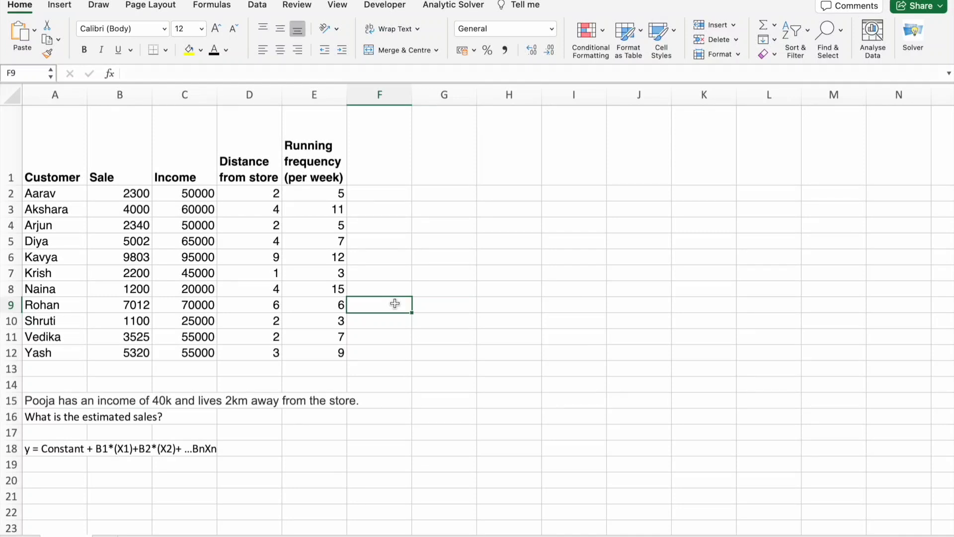
drag(53, 448, 186, 449)
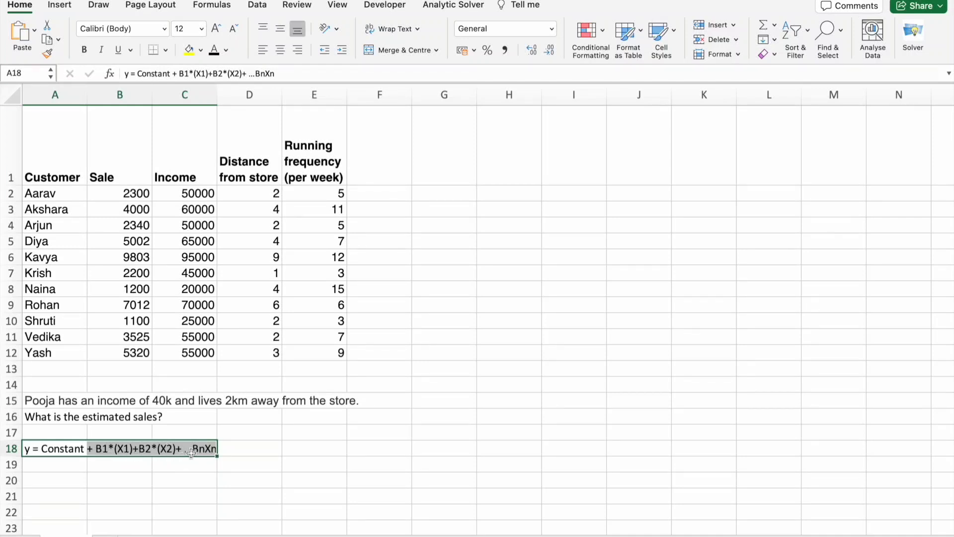
click(522, 283)
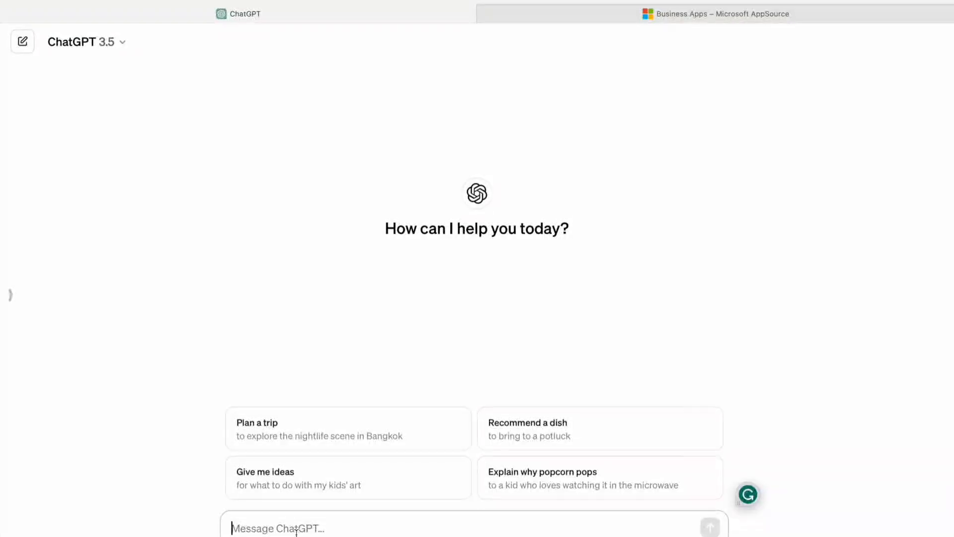
- Ask ChatGPT 'What is Predictive Analytics?' and highlight the answer's opening definition sentence
text(What )
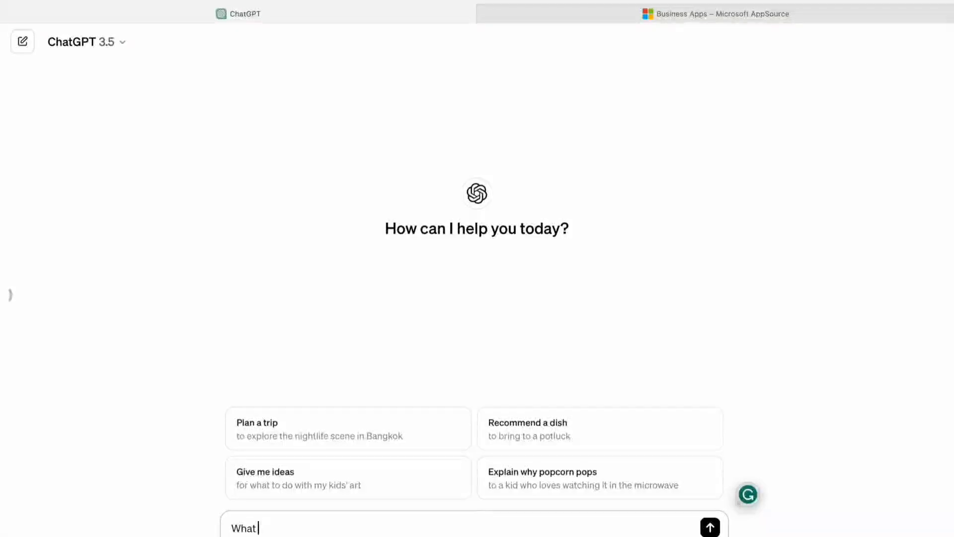
text(is Predictive Analytics?)
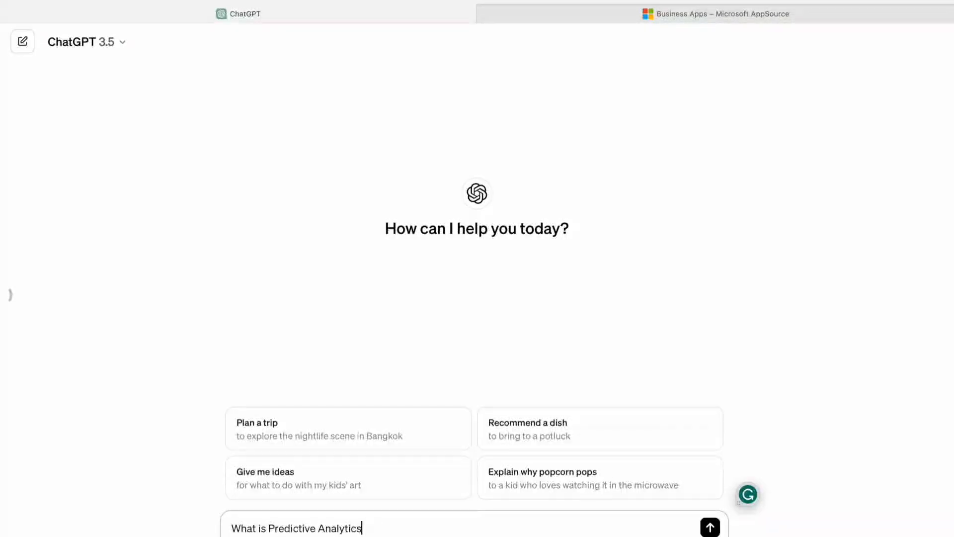
key(Return)
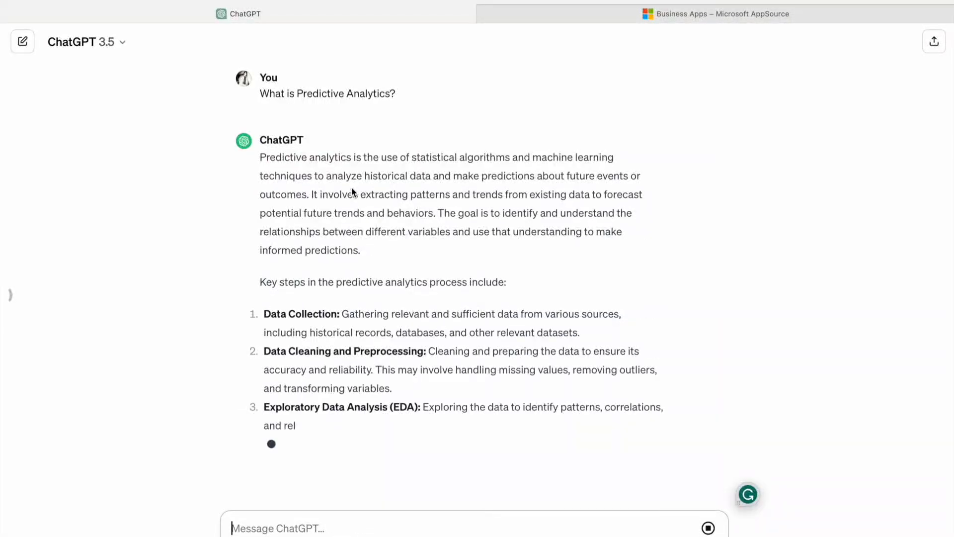
scroll(352, 192, up, 5)
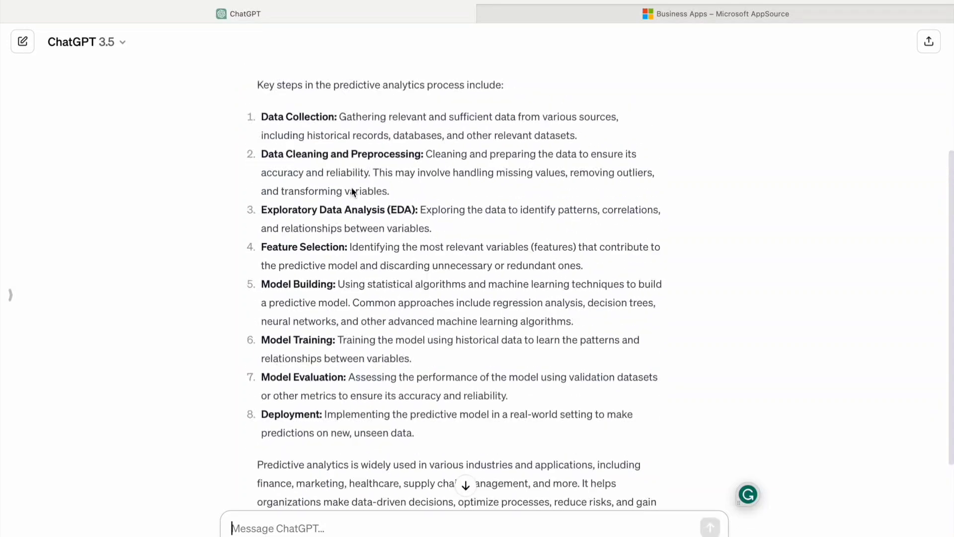
drag(258, 158, 501, 160)
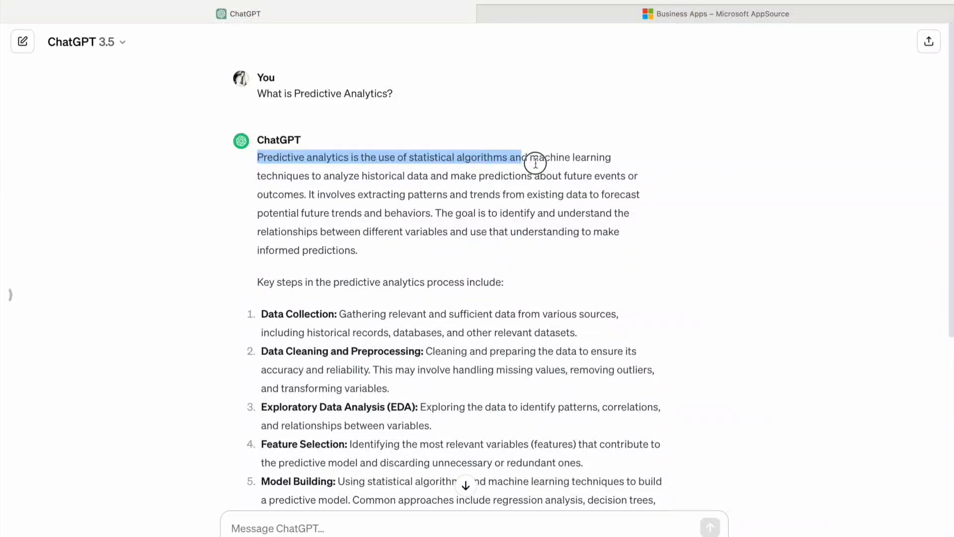
drag(535, 163, 308, 199)
click(307, 199)
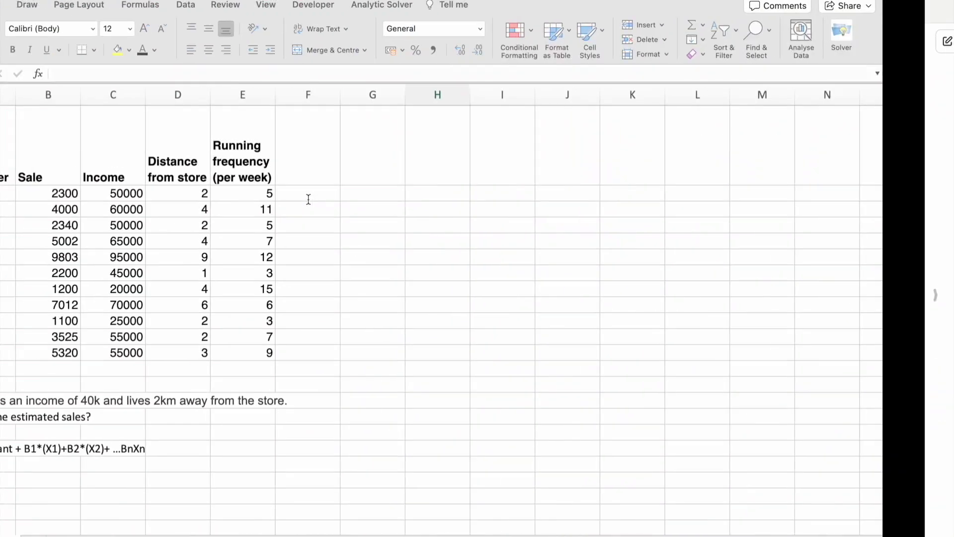
click(45, 404)
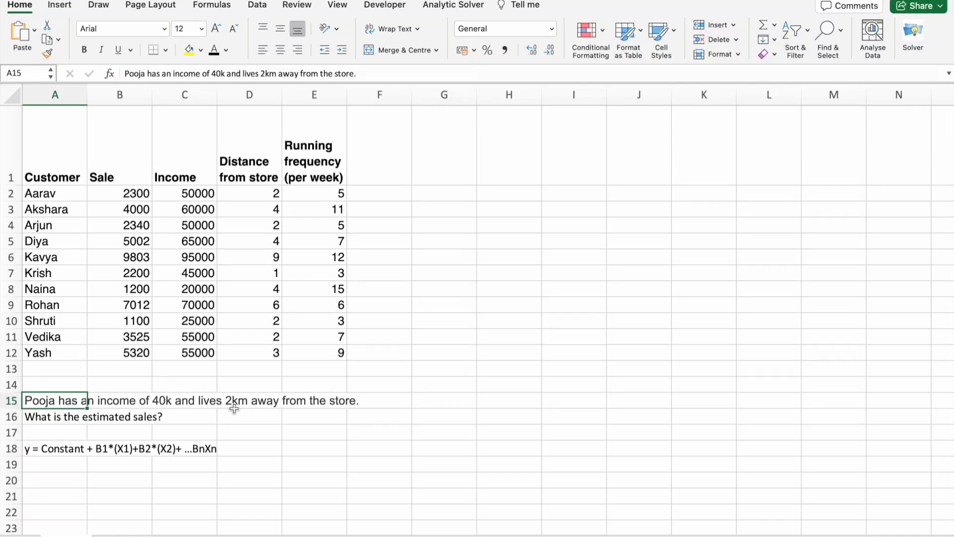
- Ask ChatGPT 'What is Linear Regression and Multiple Linear Regression?' and highlight the linear regression definition
key(ctrl+Right)
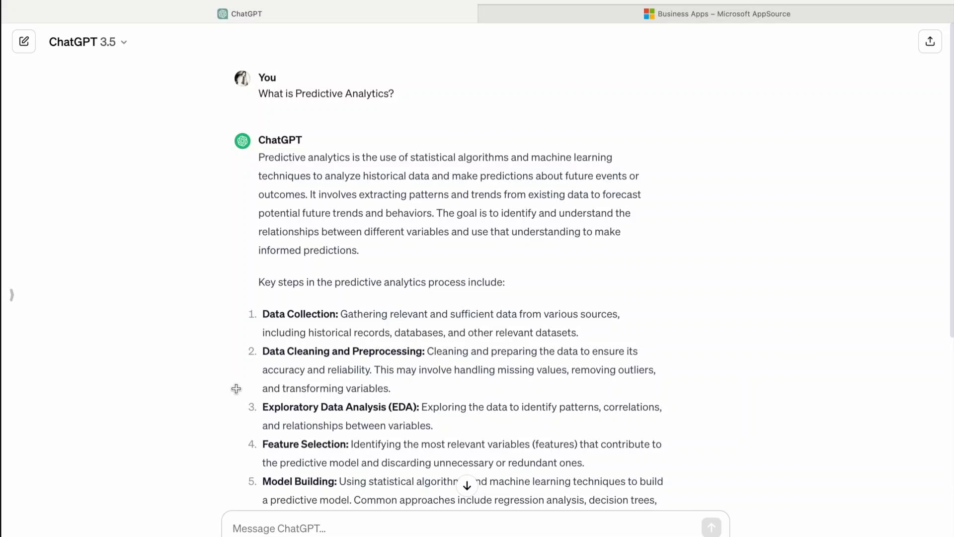
scroll(377, 439, down, 5)
click(300, 527)
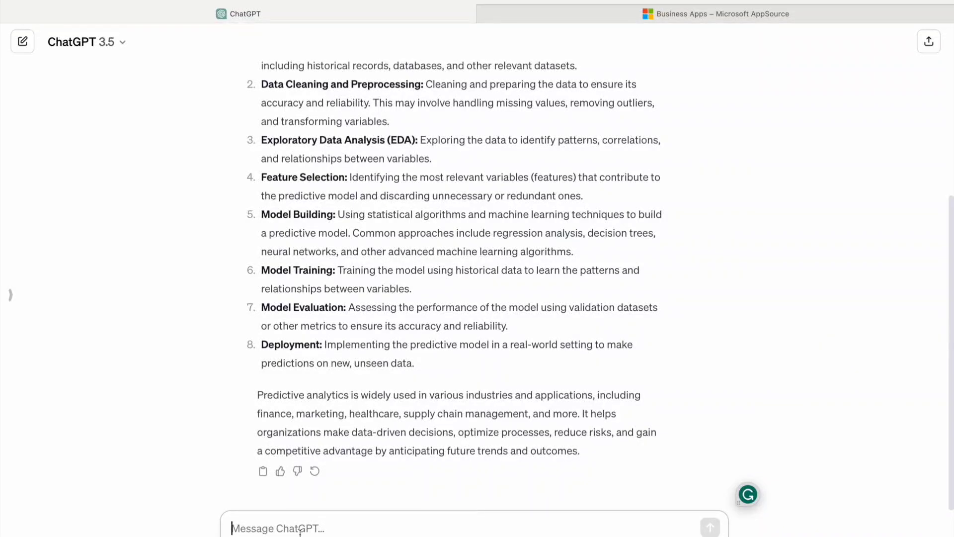
text(What is)
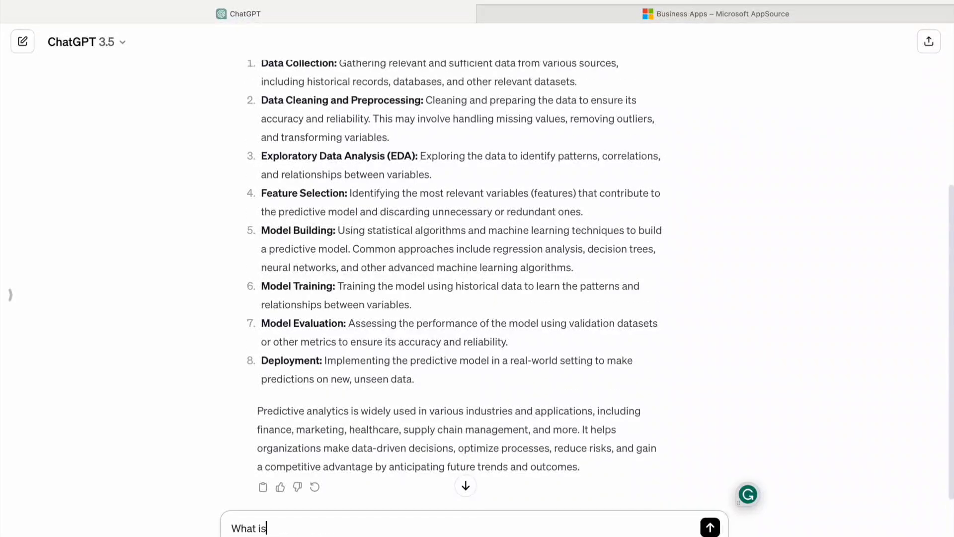
text( Linear Regression and Mult)
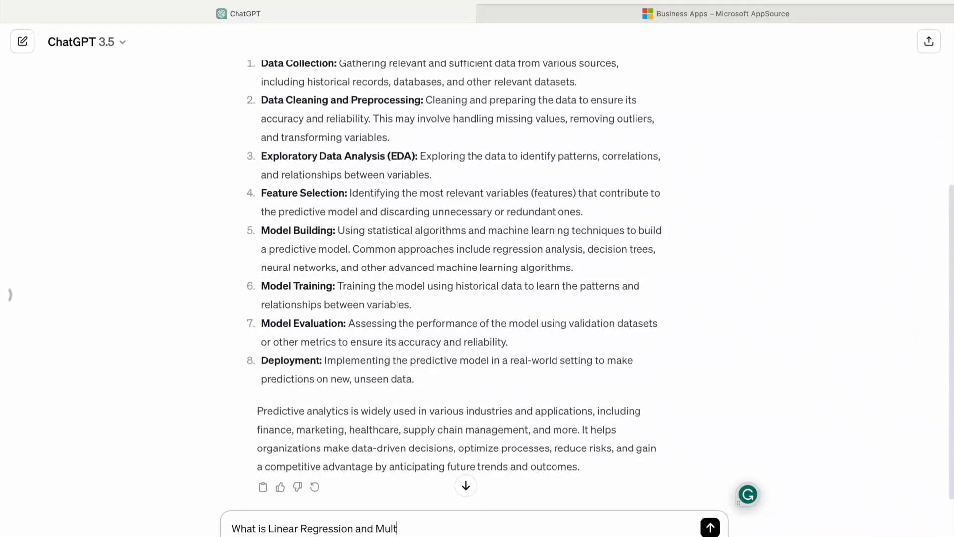
text(iple Linear Regression?)
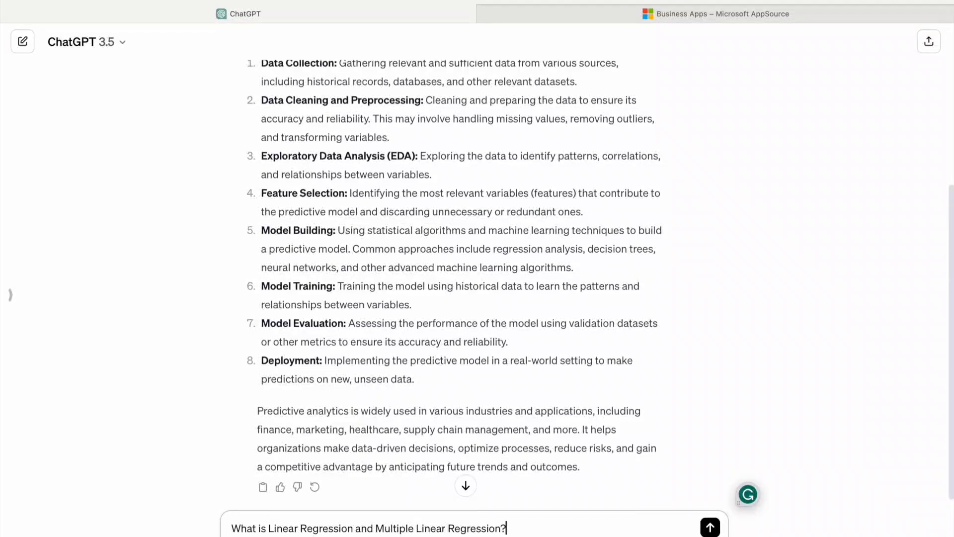
key(Return)
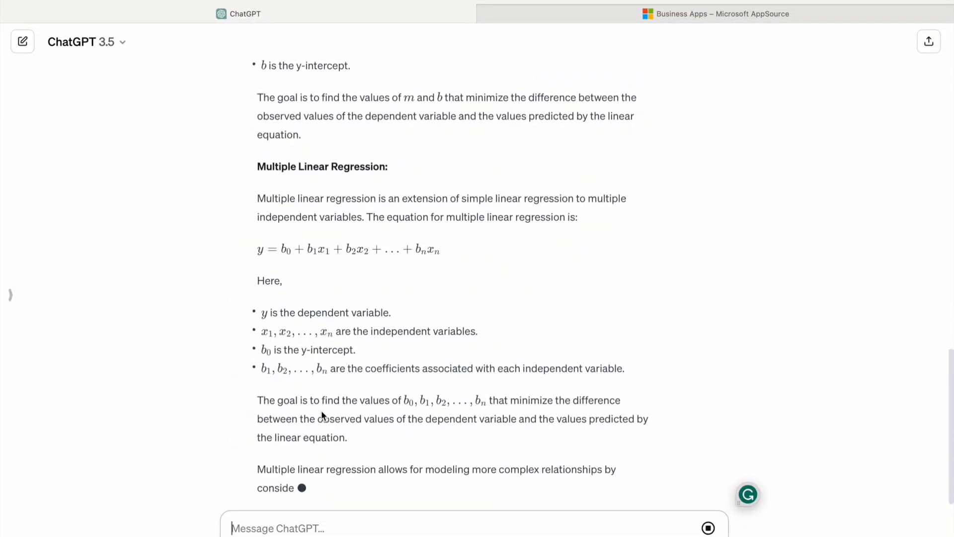
scroll(254, 206, up, 10)
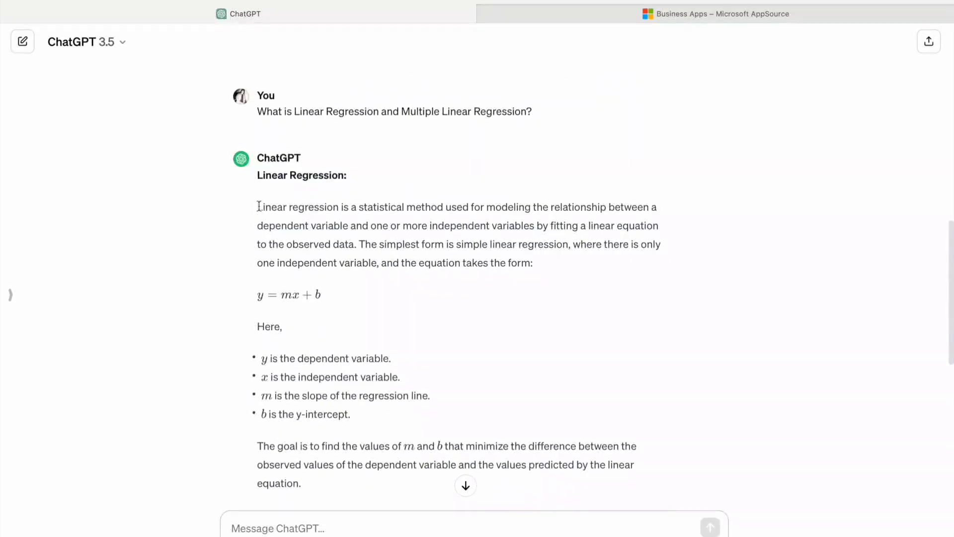
drag(259, 207, 356, 249)
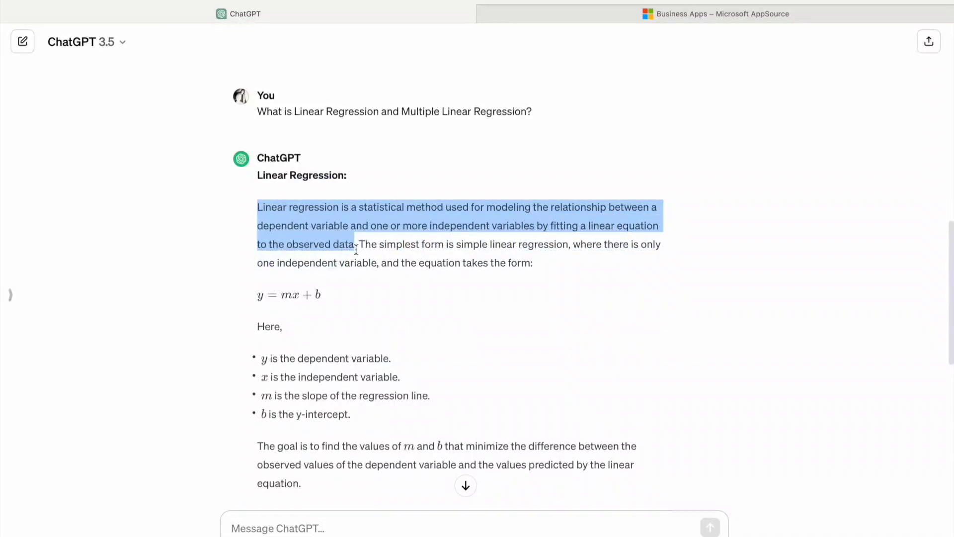
- Highlight the y = mx + b equation and the line defining m as the slope
scroll(355, 248, down, 5)
scroll(356, 249, down, 4)
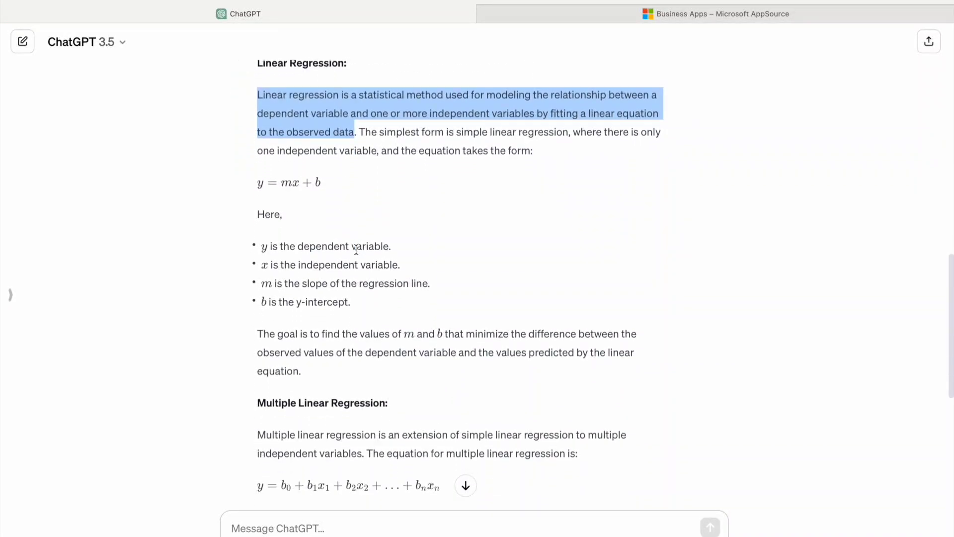
drag(258, 96, 336, 101)
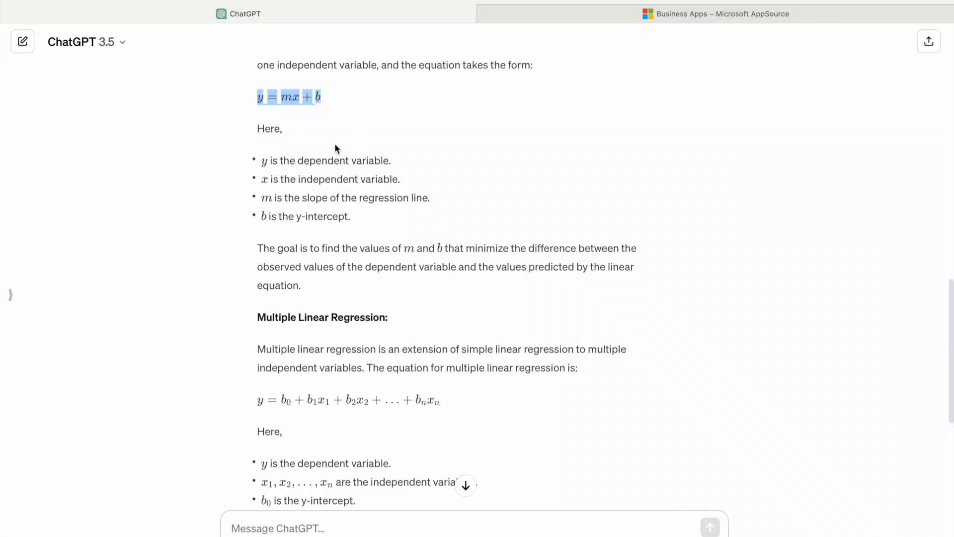
scroll(335, 147, down, 1)
scroll(335, 143, down, 1)
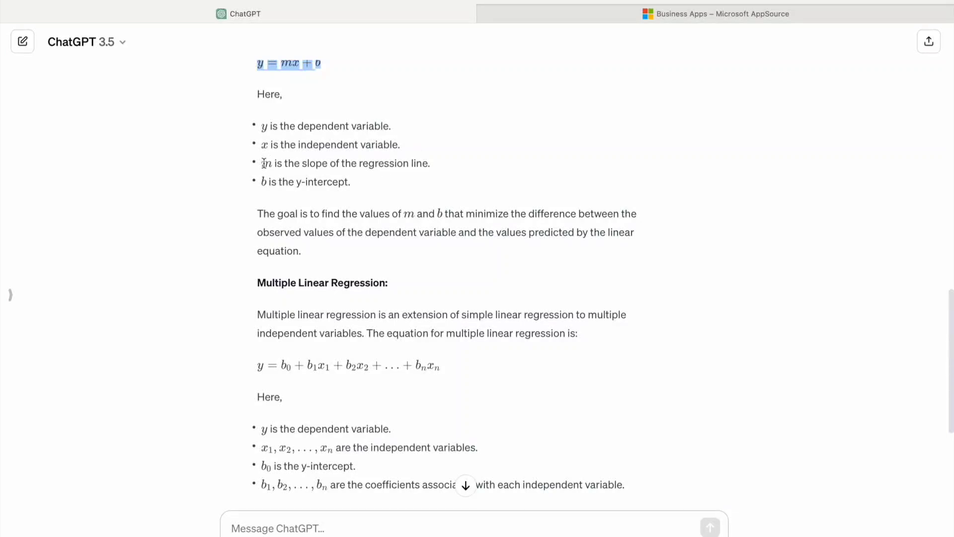
drag(262, 163, 445, 168)
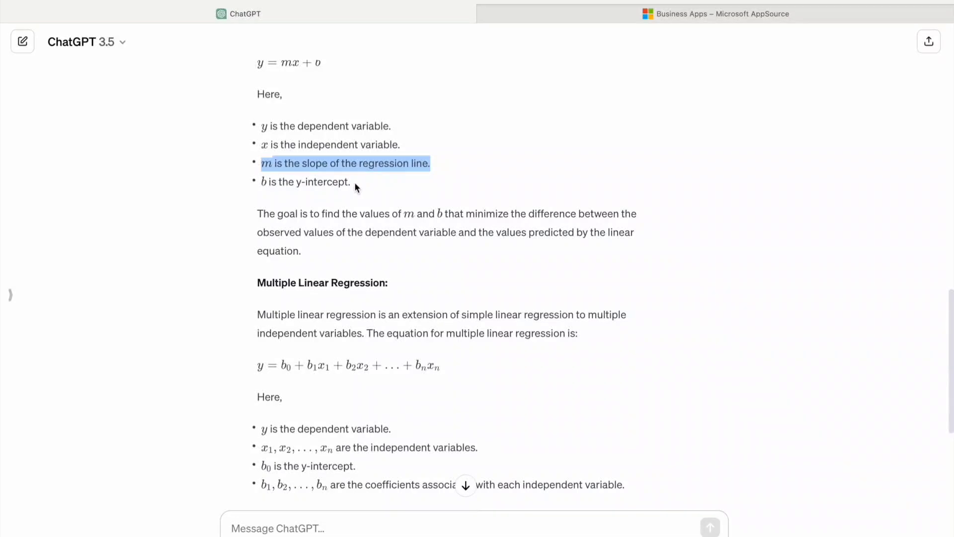
drag(356, 183, 264, 182)
scroll(268, 182, down, 3)
drag(258, 96, 397, 103)
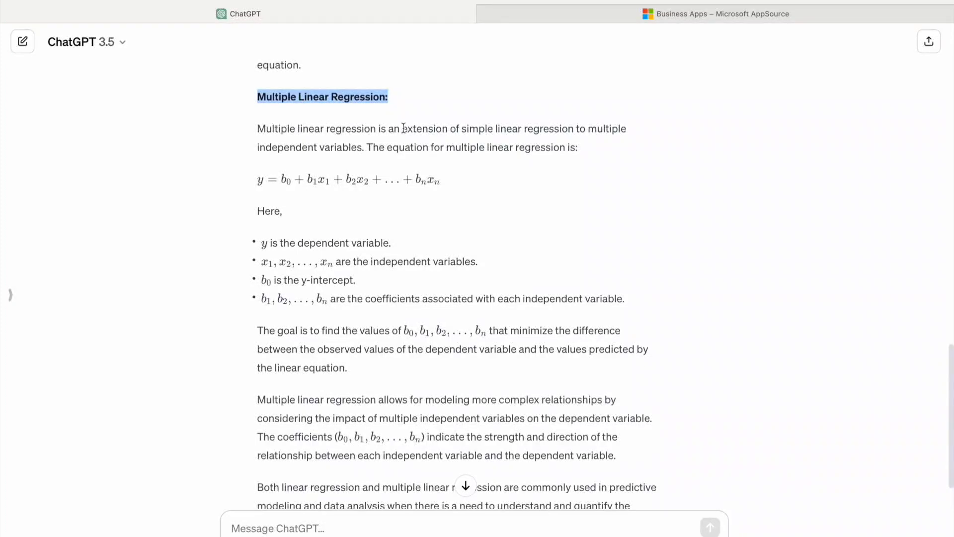
- Highlight the multiple regression bullets: extension sentence, y as dependent, independent variables, b0 as intercept
drag(402, 128, 586, 152)
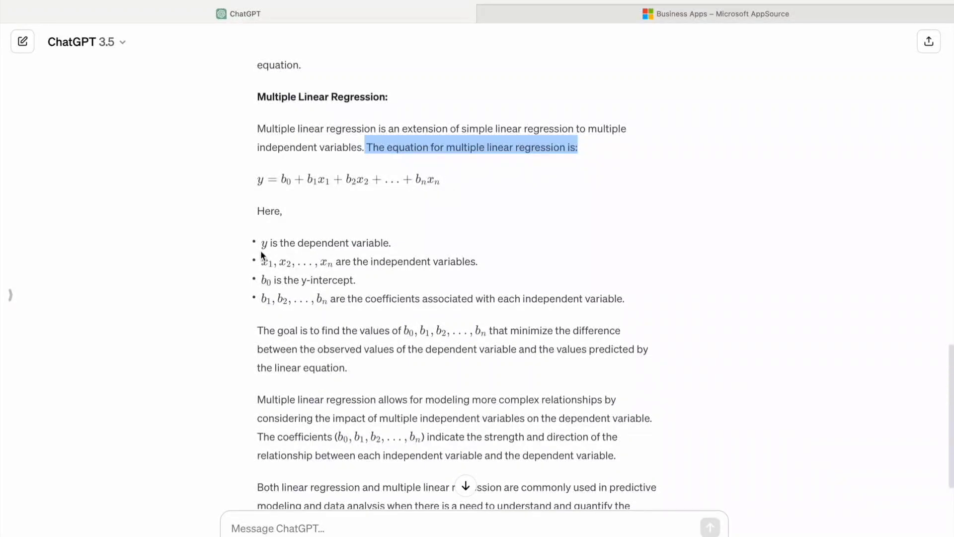
drag(269, 242, 399, 246)
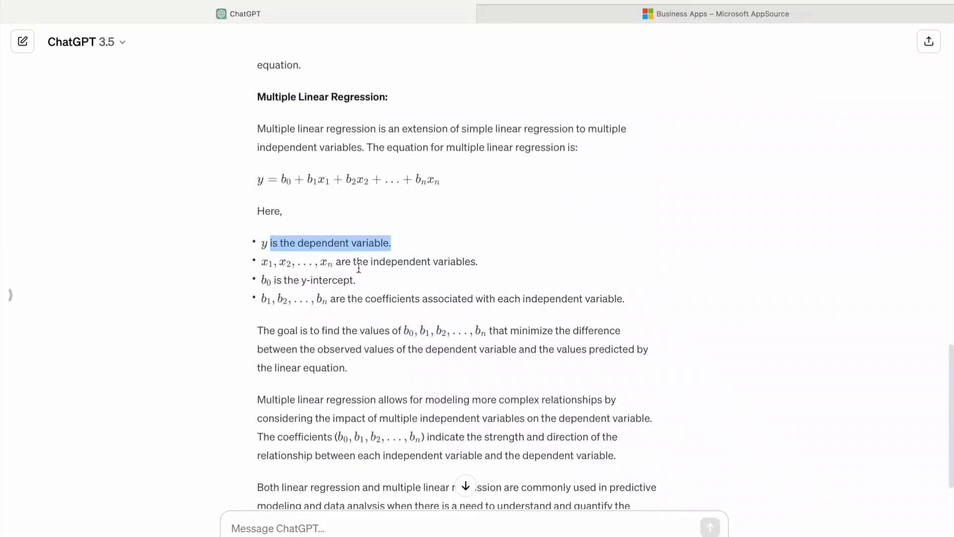
drag(363, 262, 486, 267)
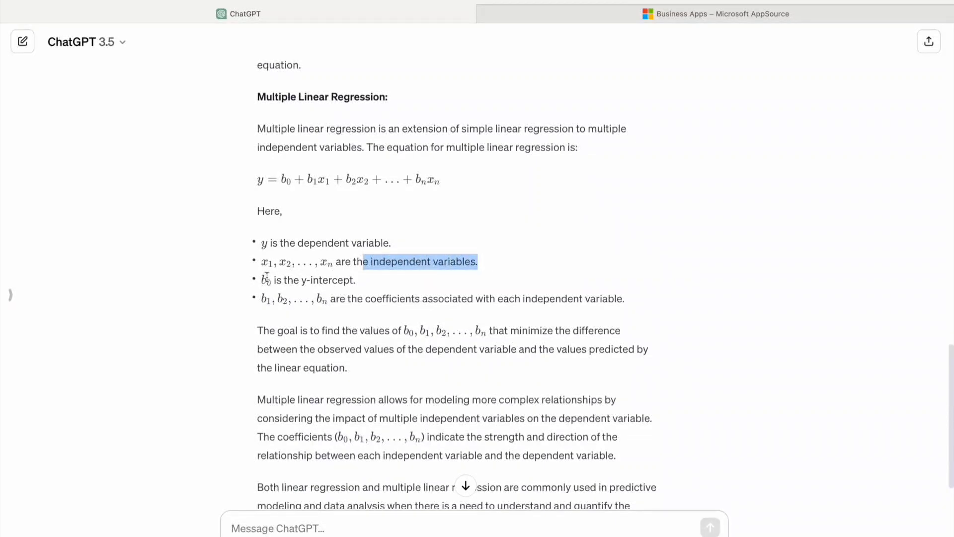
drag(267, 278, 354, 285)
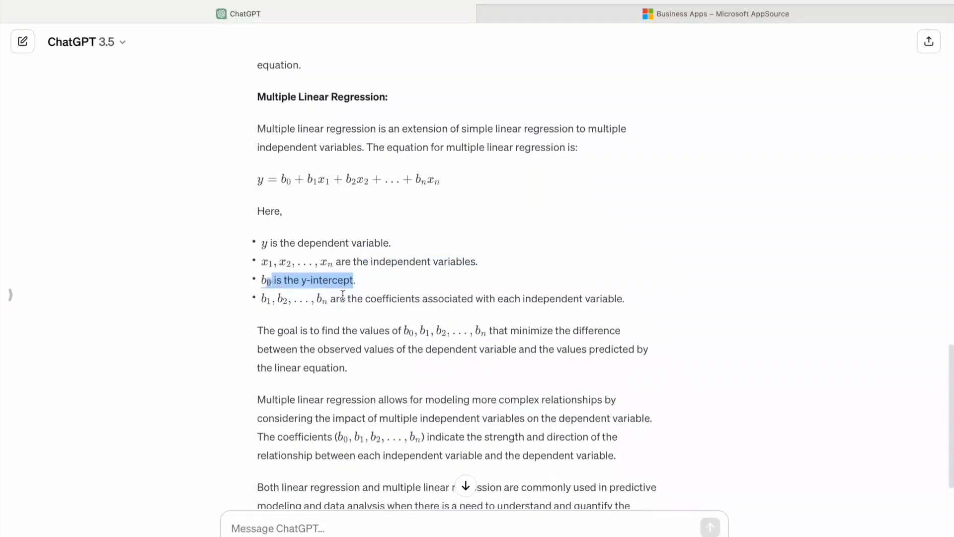
click(342, 295)
- Scroll back through the chat and highlight 'Linear Regression' in the earlier question
scroll(326, 298, down, 3)
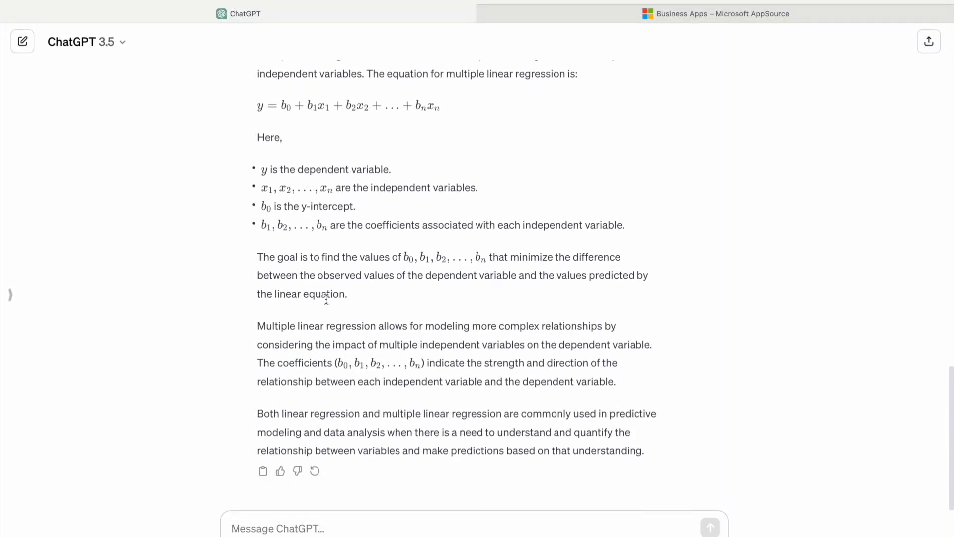
scroll(326, 300, up, 15)
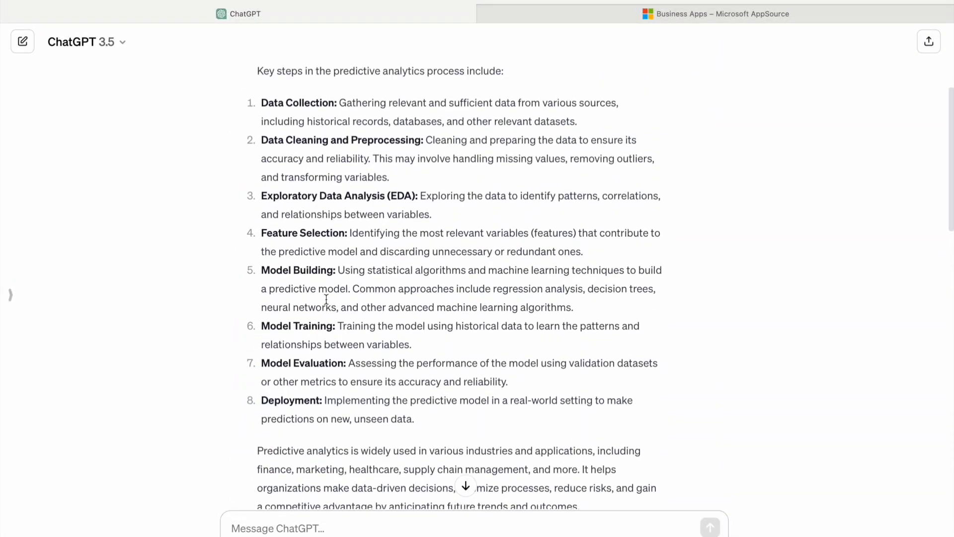
scroll(326, 299, up, 5)
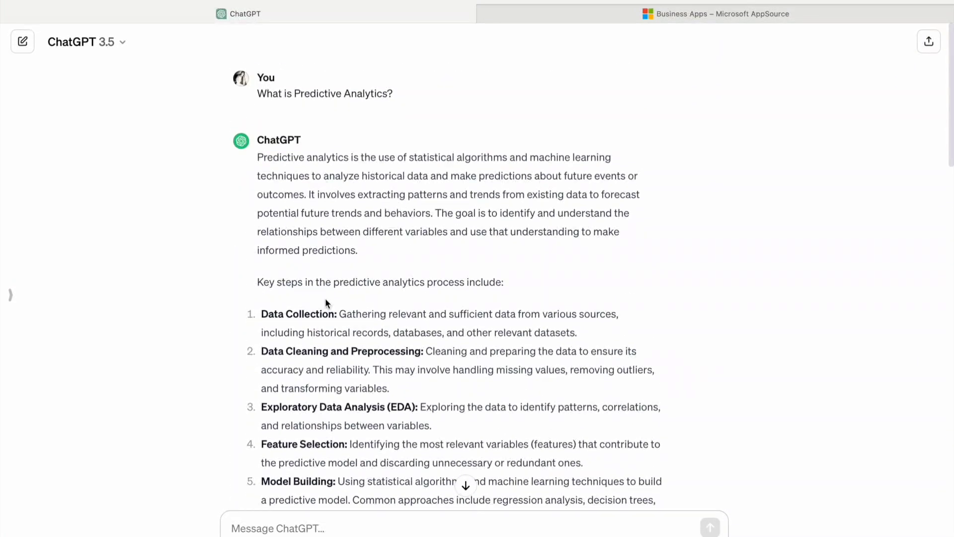
scroll(326, 301, down, 12)
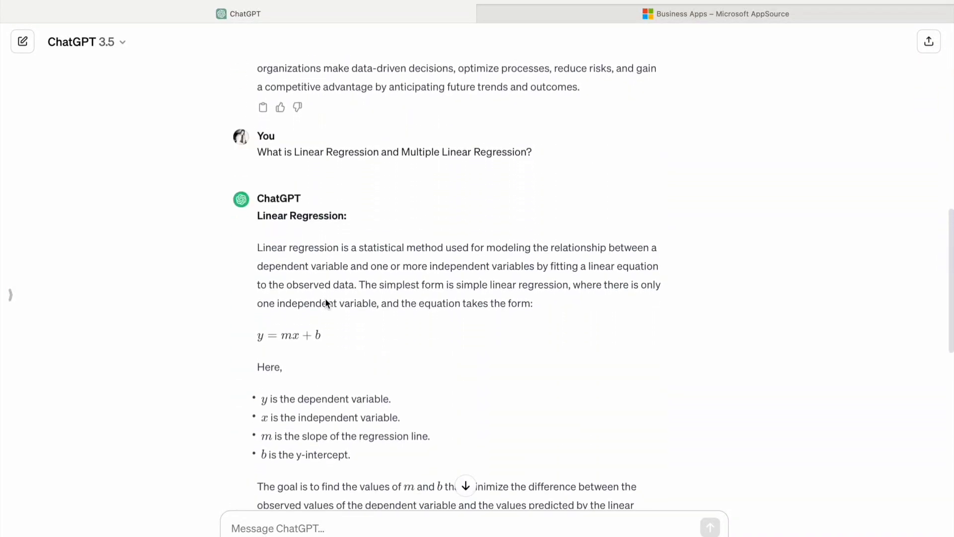
drag(291, 151, 369, 151)
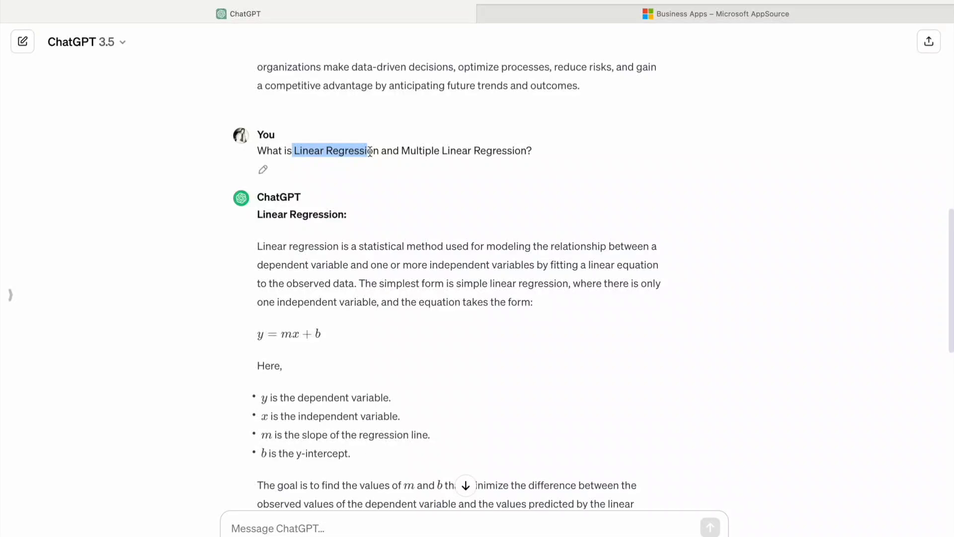
scroll(369, 153, down, 10)
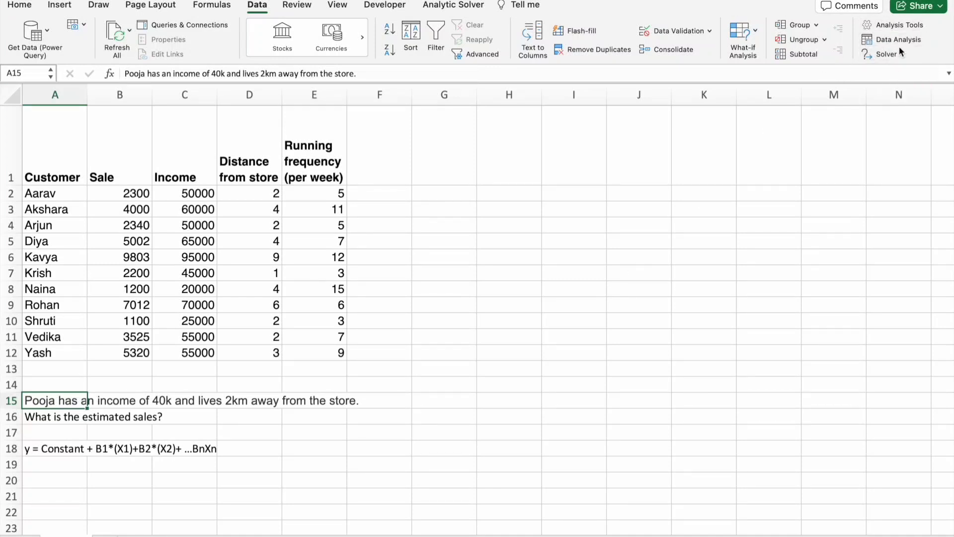
- After a brief look at Insert, open the Data Analysis tool list from the Data tab
click(59, 6)
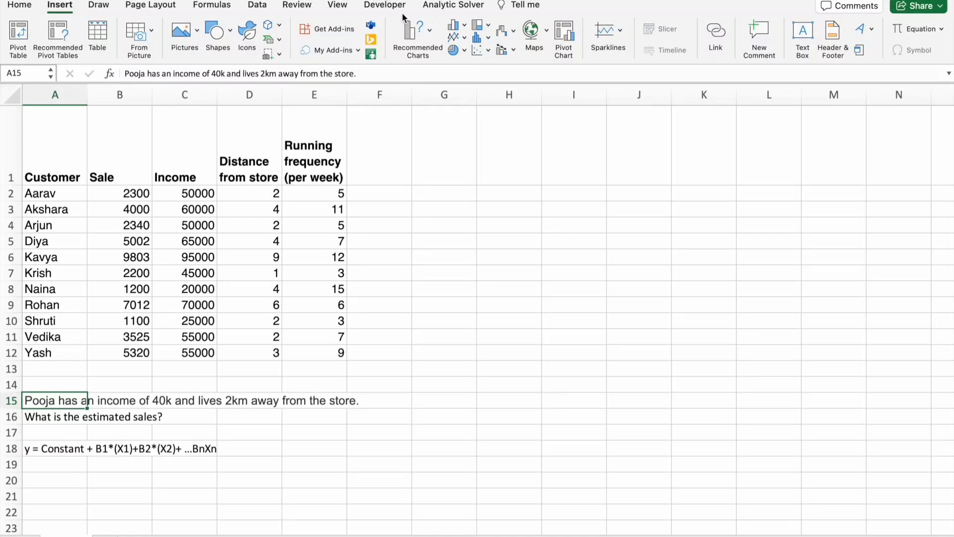
click(257, 7)
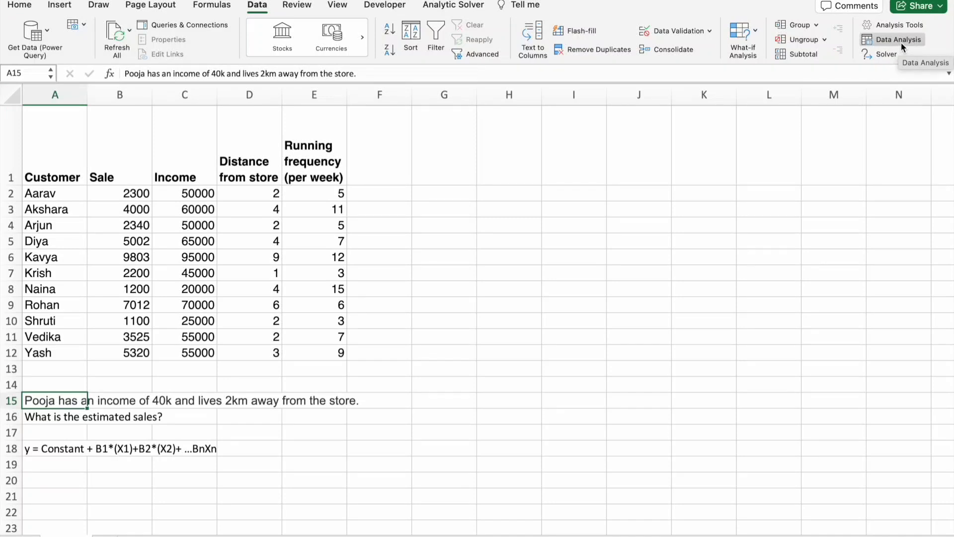
click(901, 43)
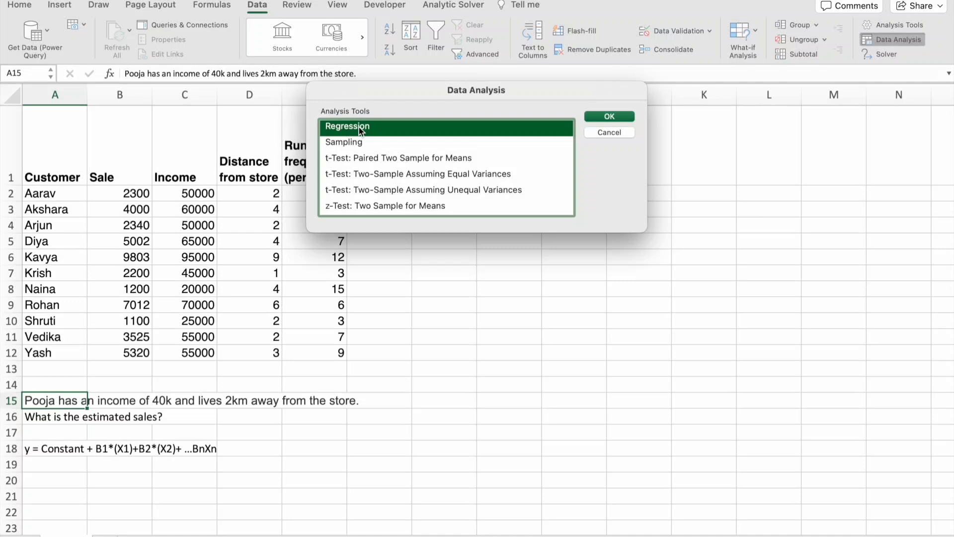
- Choose Regression with Y range $B$1:$B$12, X range $C$1:$E$12 and output at $H$2
click(609, 116)
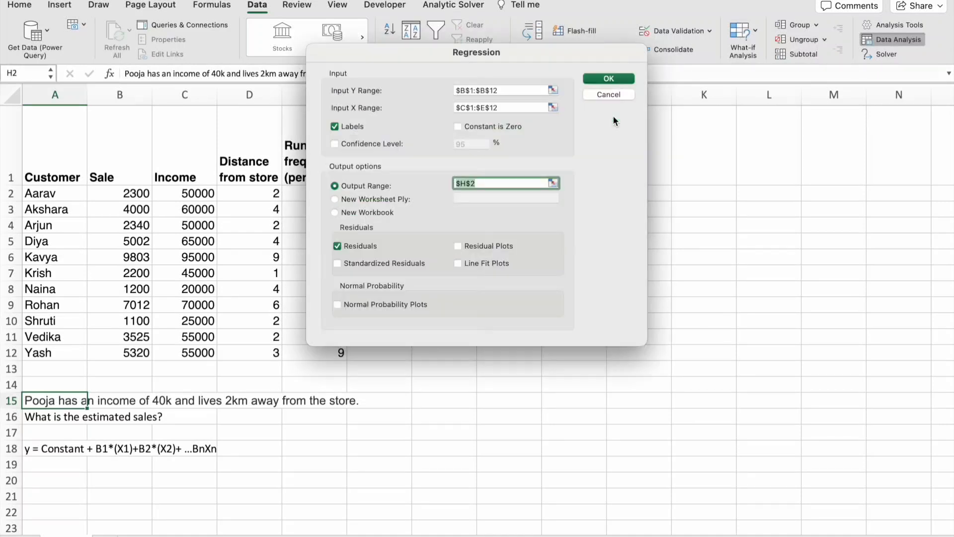
click(553, 90)
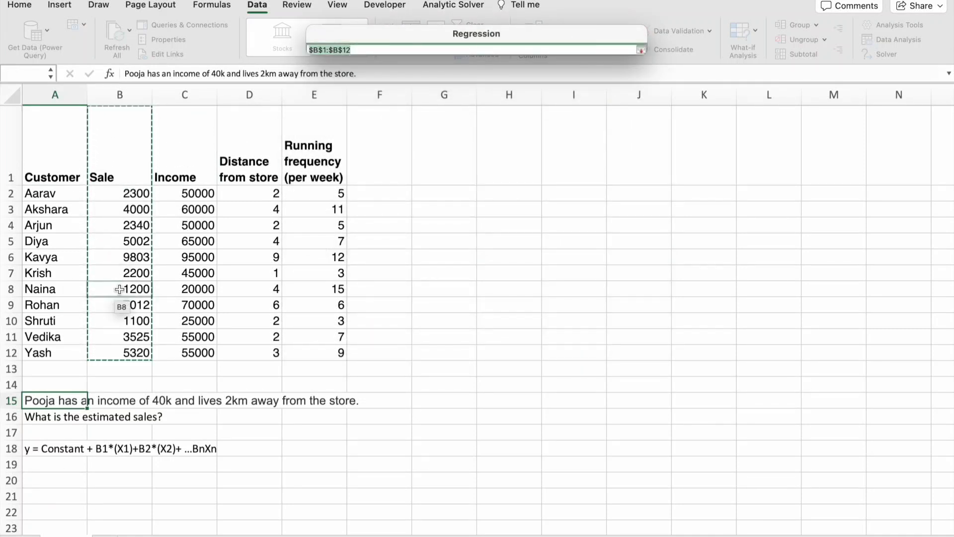
click(641, 50)
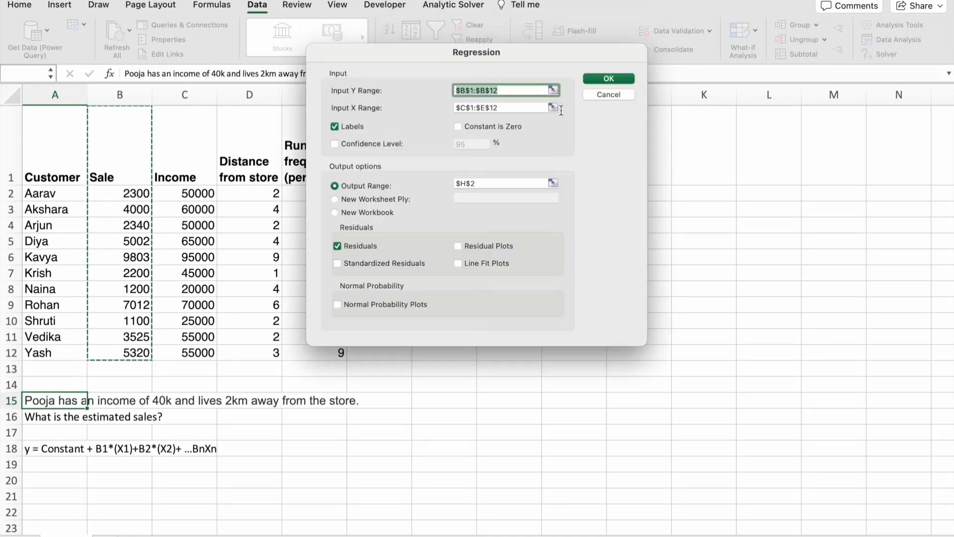
click(553, 108)
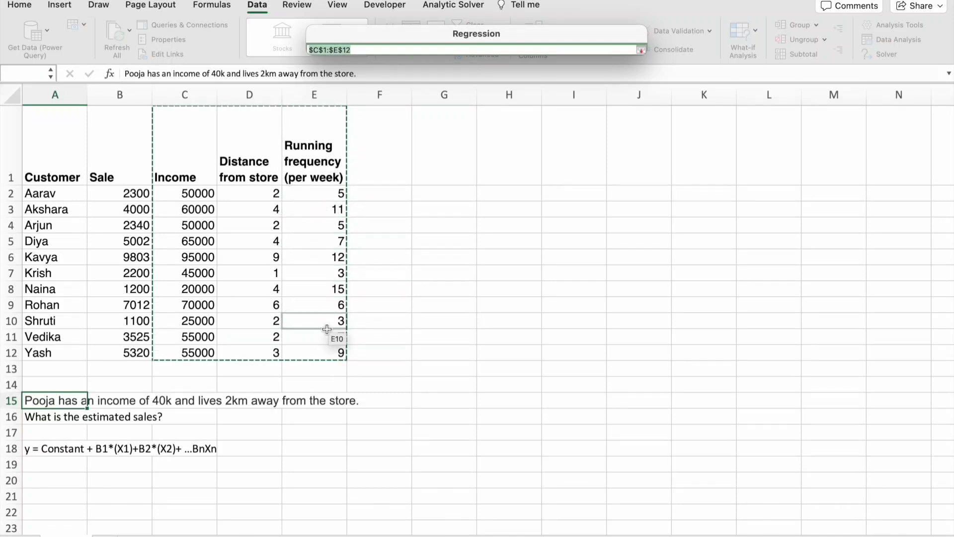
click(641, 50)
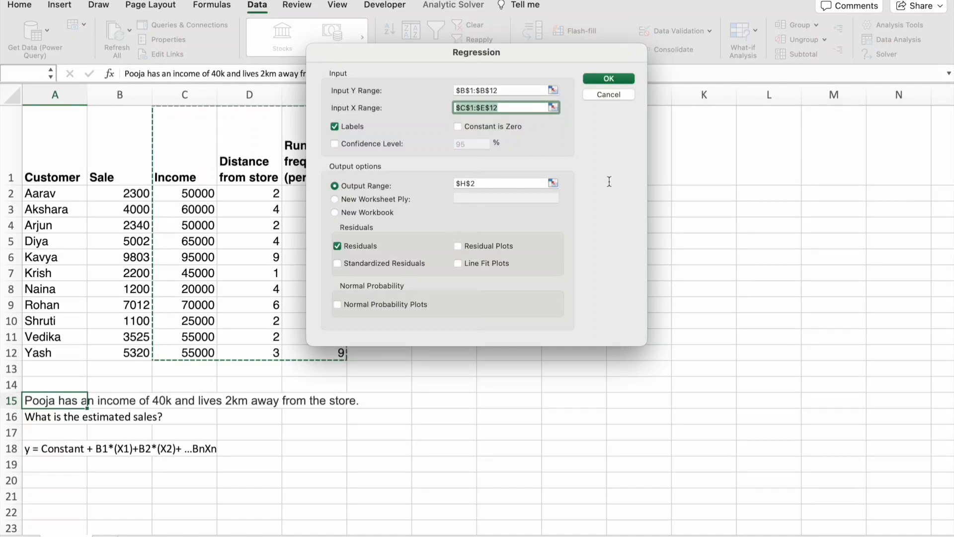
click(553, 183)
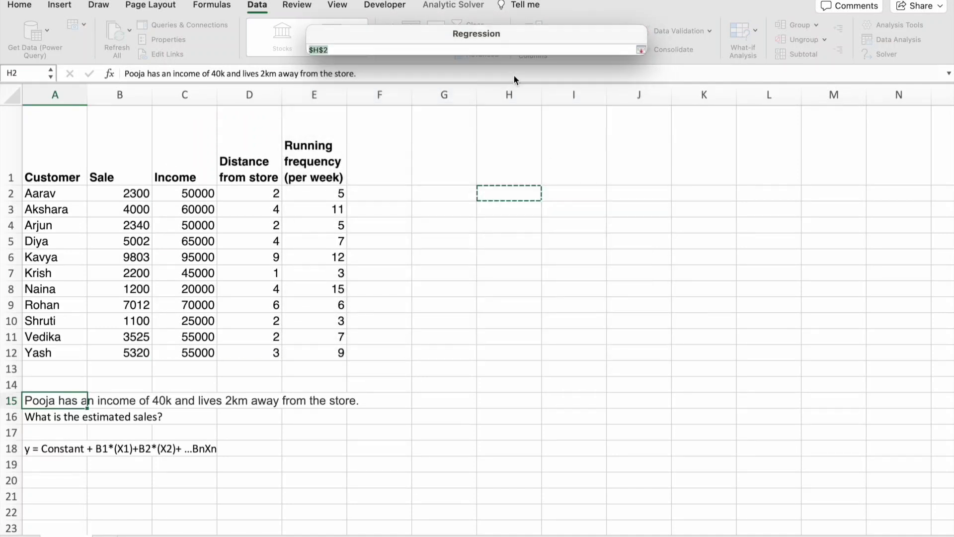
click(524, 187)
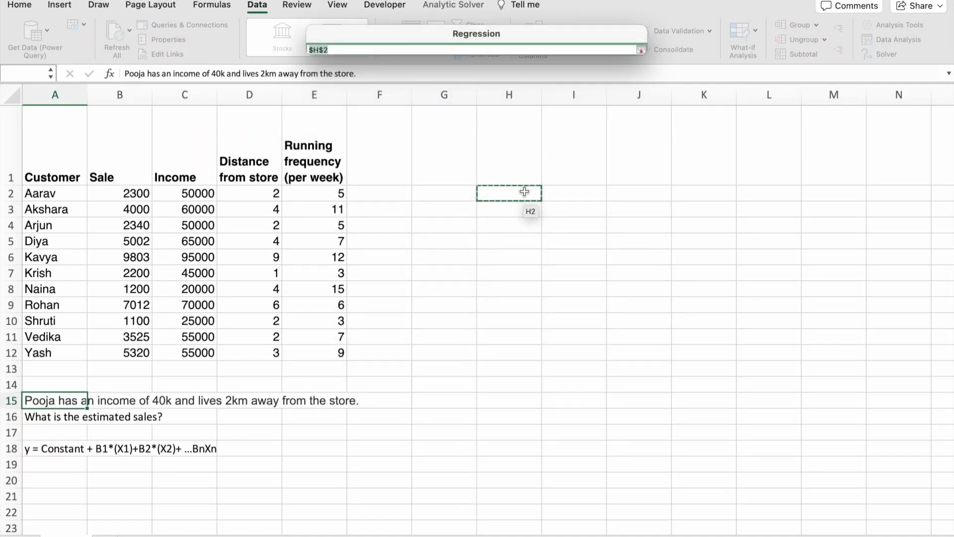
click(641, 50)
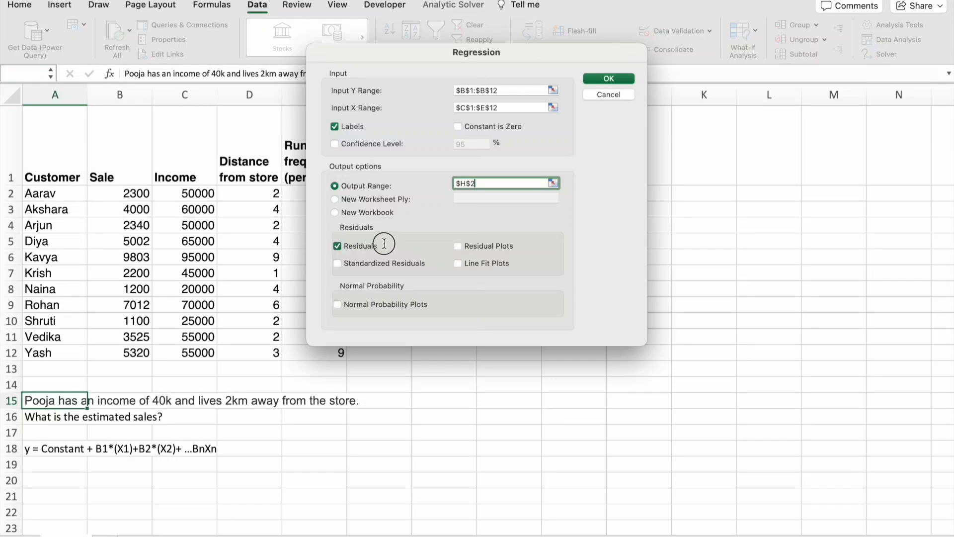
click(619, 79)
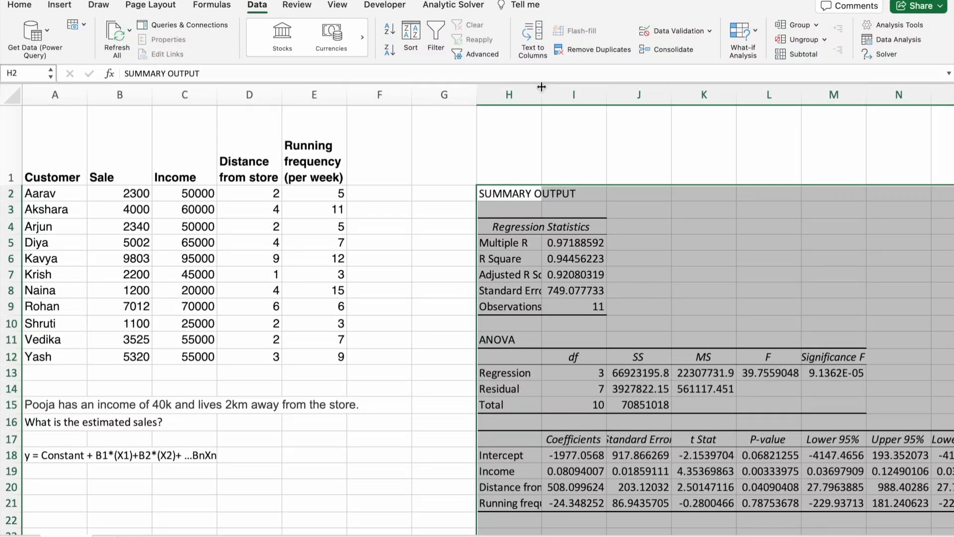
drag(542, 87, 629, 87)
scroll(580, 270, down, 3)
scroll(579, 270, right, 1)
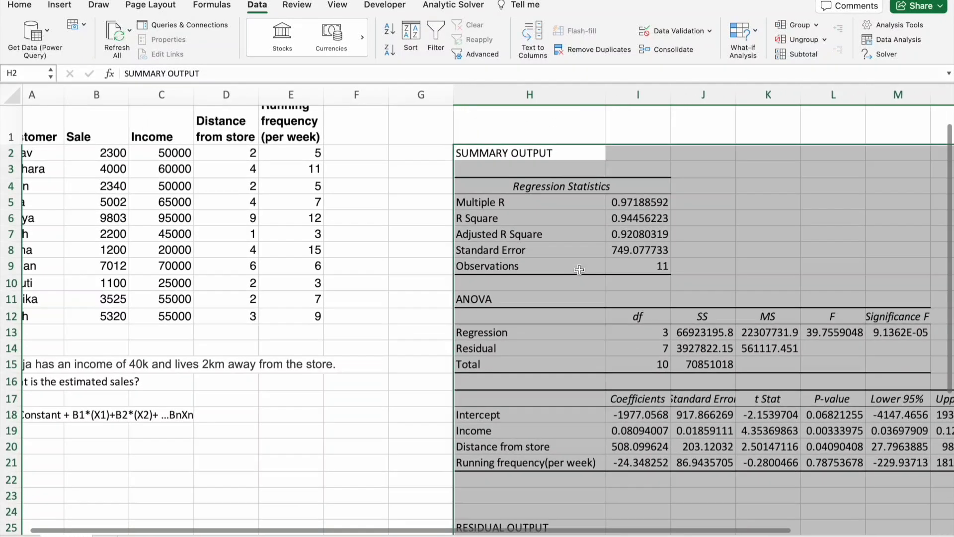
scroll(579, 270, down, 2)
scroll(580, 270, right, 1)
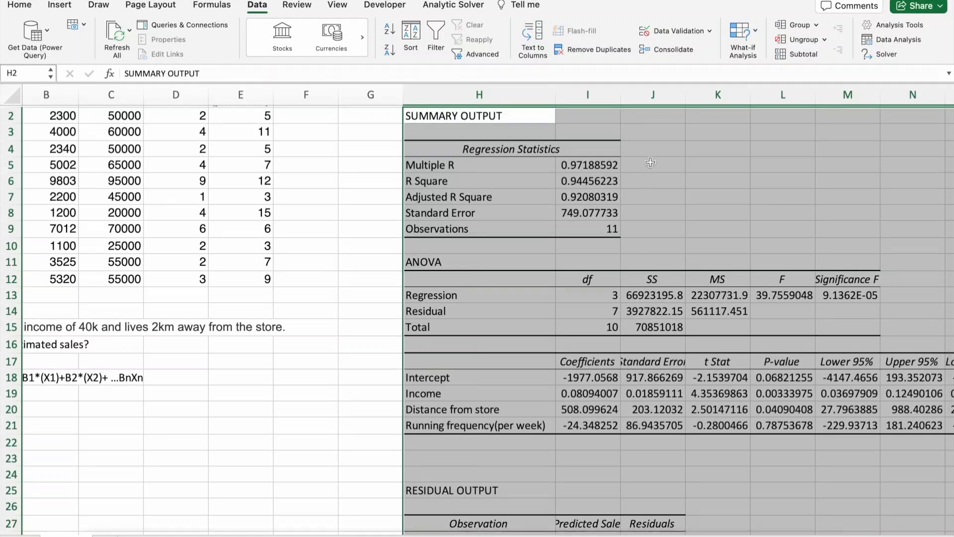
click(372, 260)
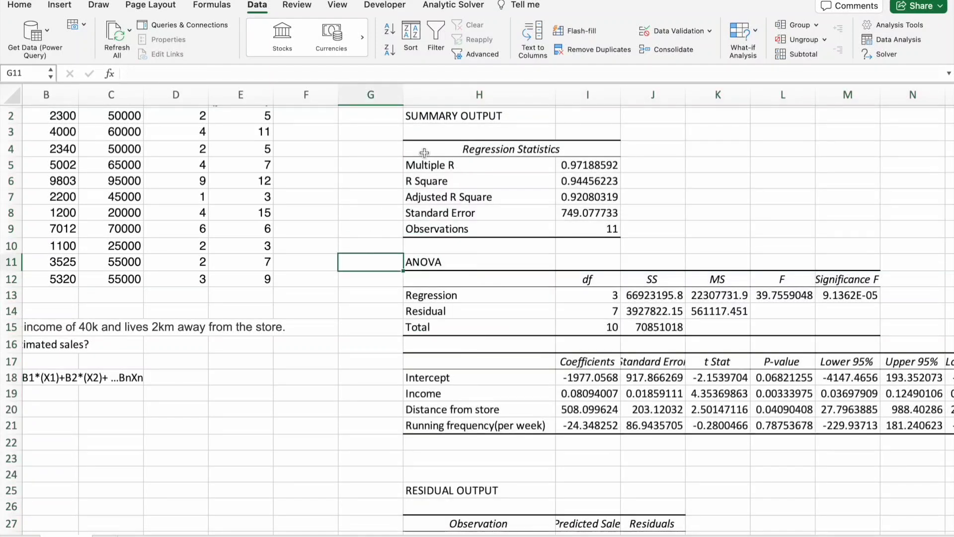
drag(423, 149, 577, 231)
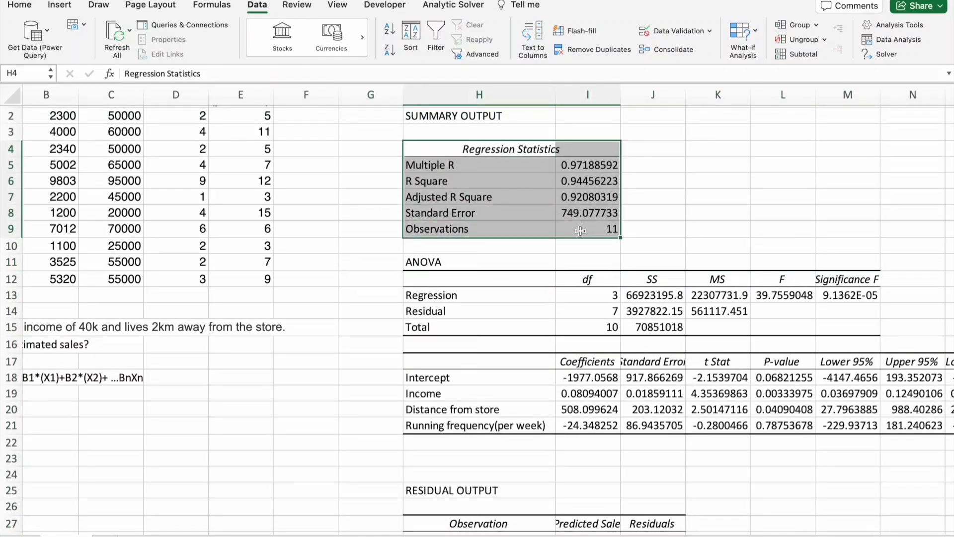
click(470, 167)
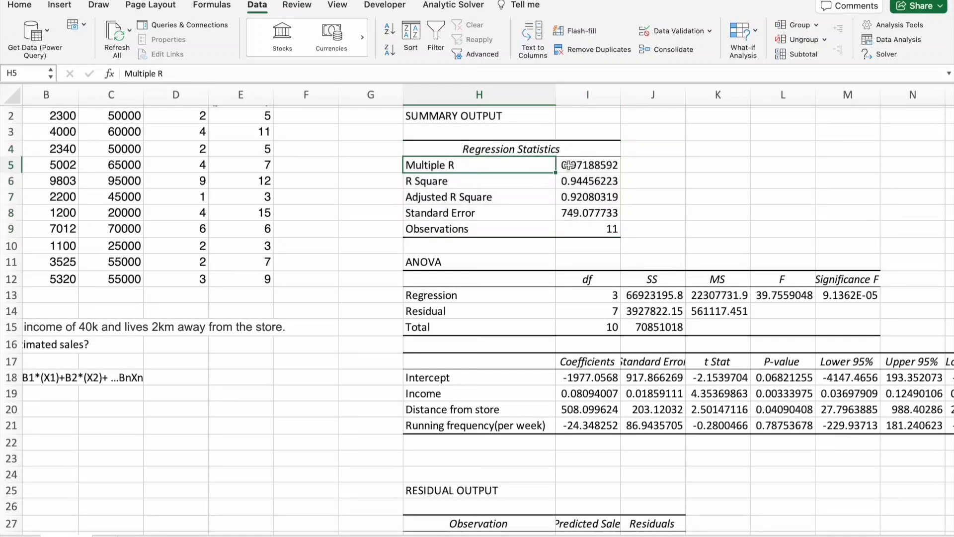
click(451, 182)
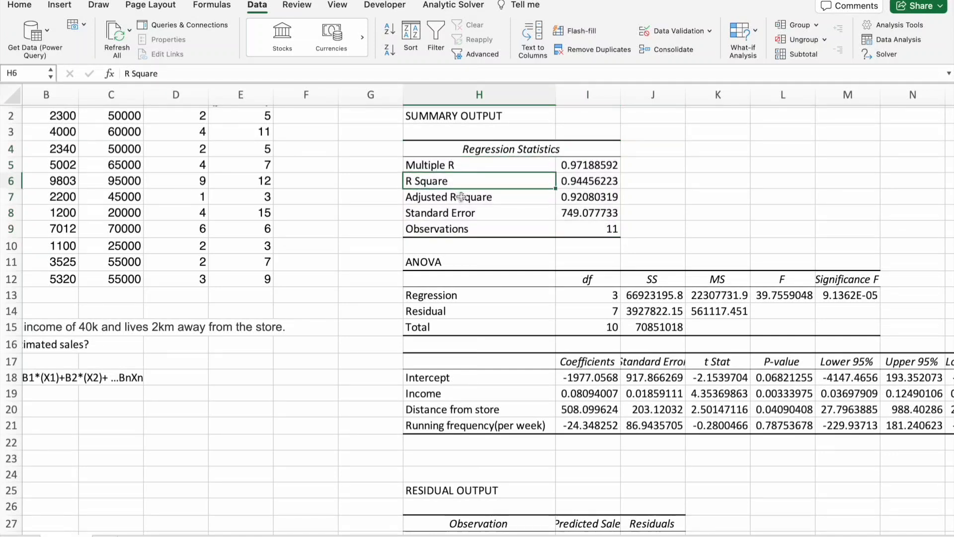
click(461, 198)
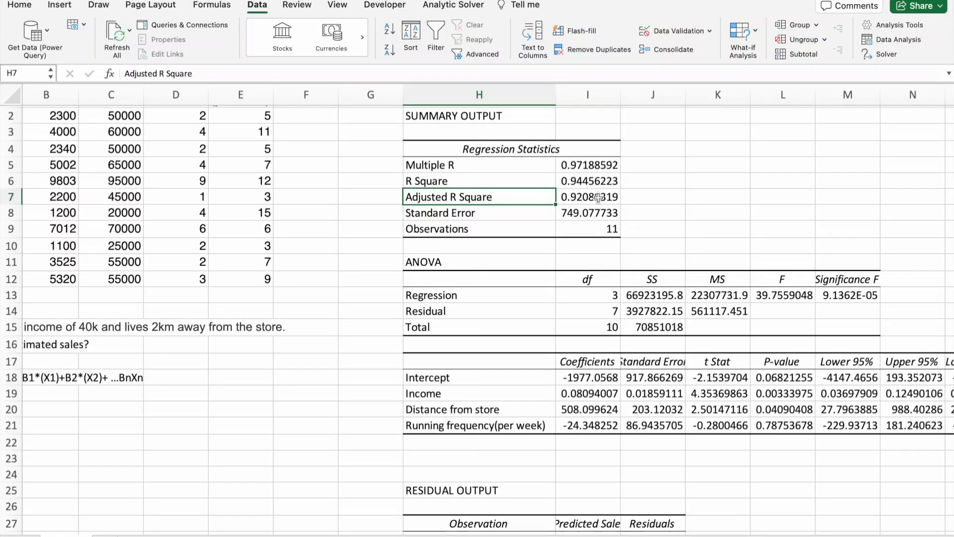
key(Right)
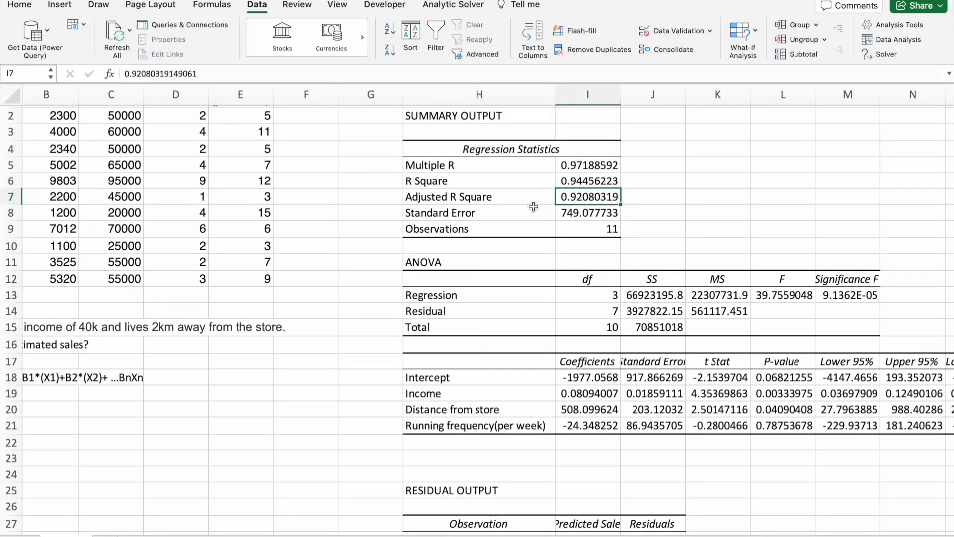
- AutoFit column I and review the full Intercept, Income, Distance and Running frequency coefficients
scroll(553, 338, down, 4)
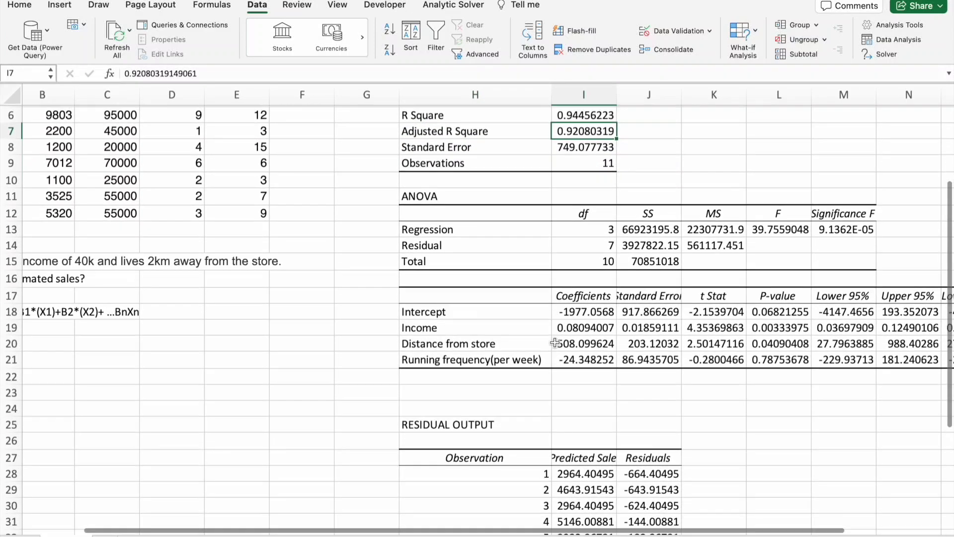
double_click(616, 94)
click(414, 314)
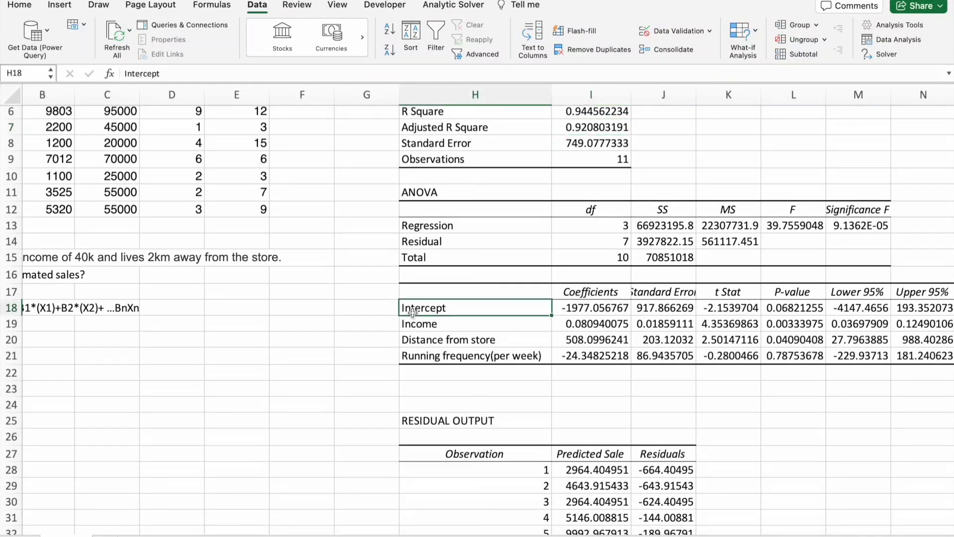
click(616, 307)
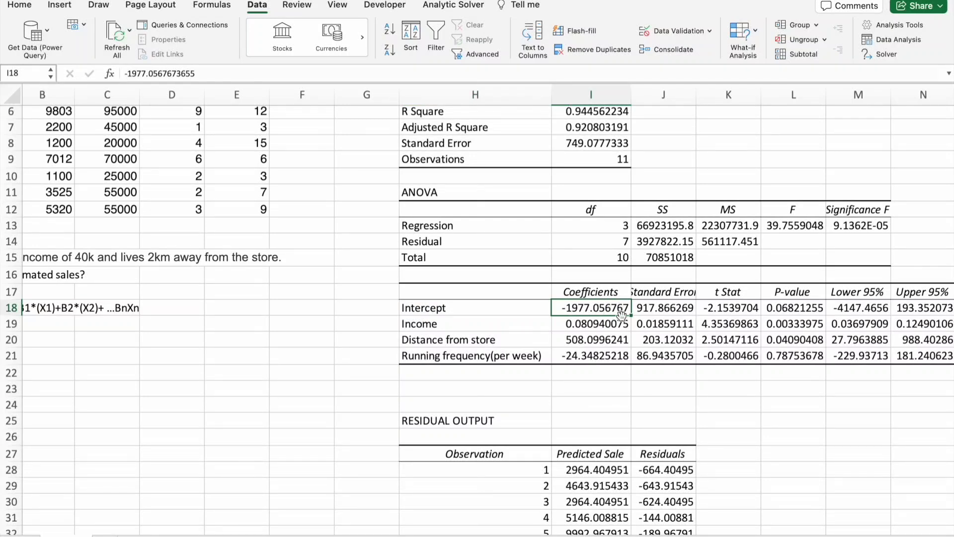
click(496, 324)
click(593, 325)
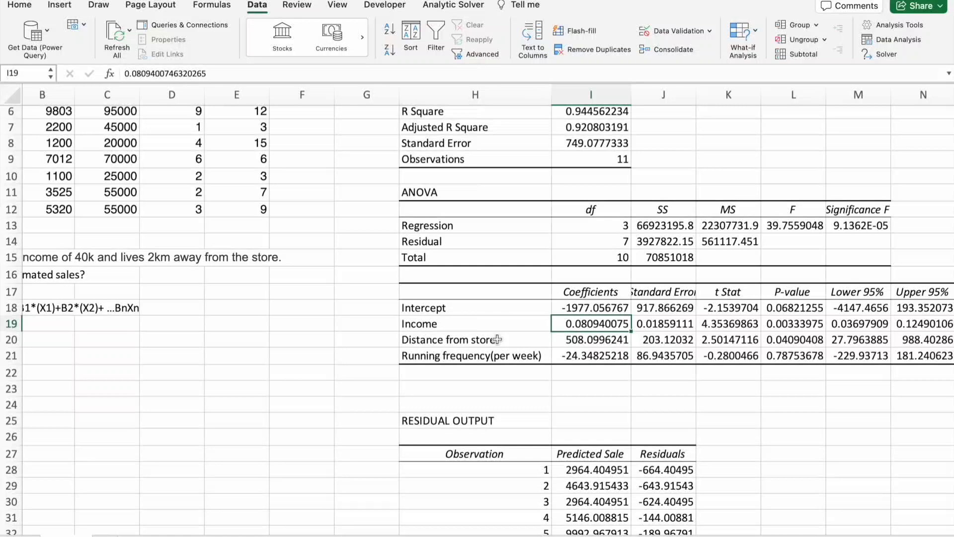
click(576, 341)
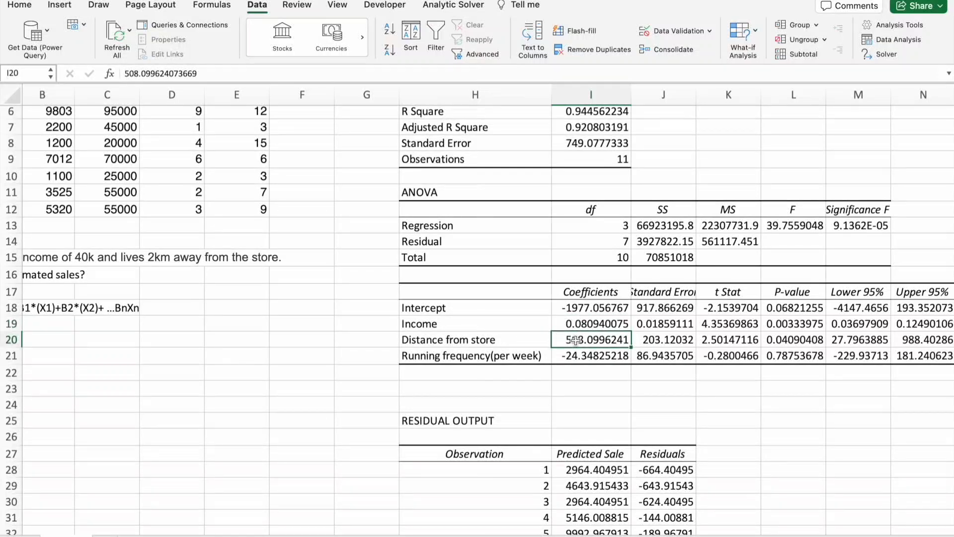
click(581, 358)
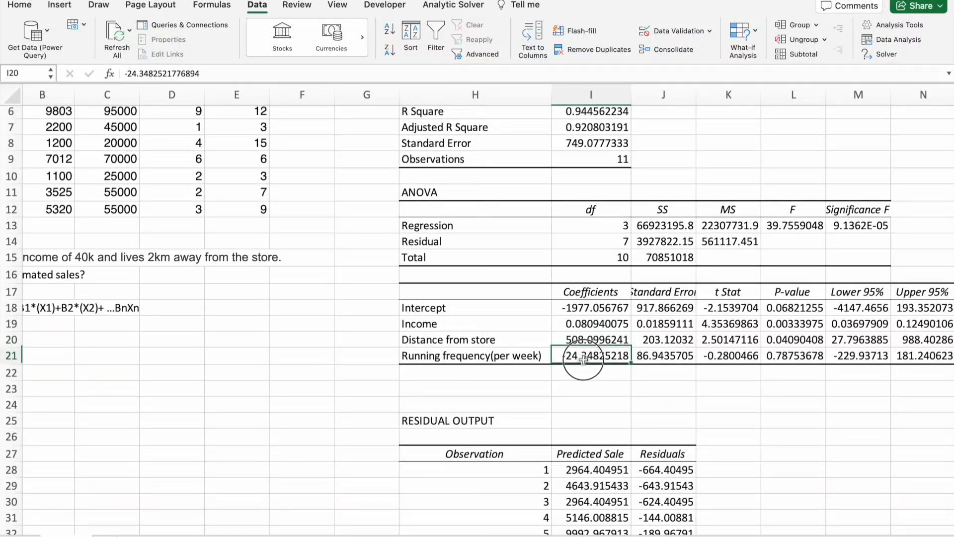
- Check P-values: Income 0.00333975, Distance from store 0.04090408, Running frequency 0.78753678
scroll(583, 359, right, 2)
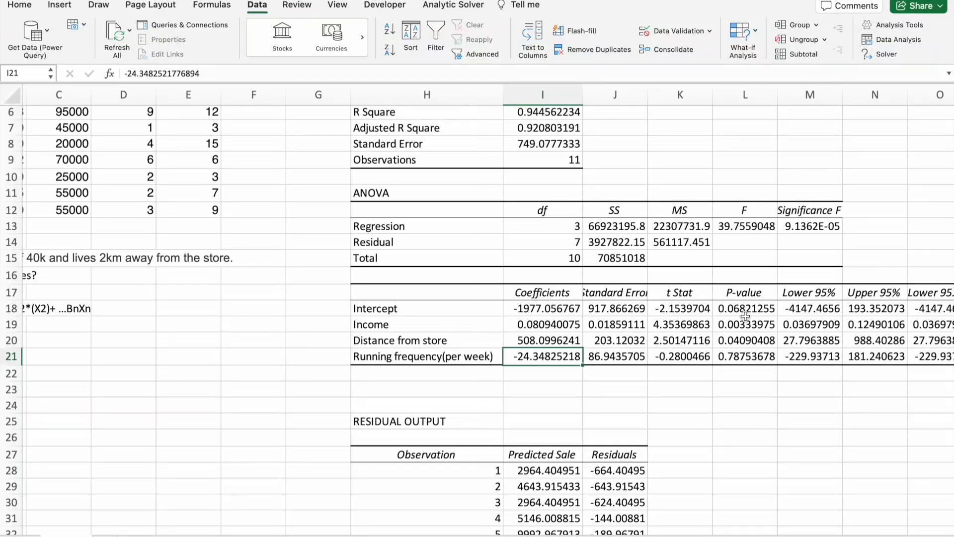
click(746, 326)
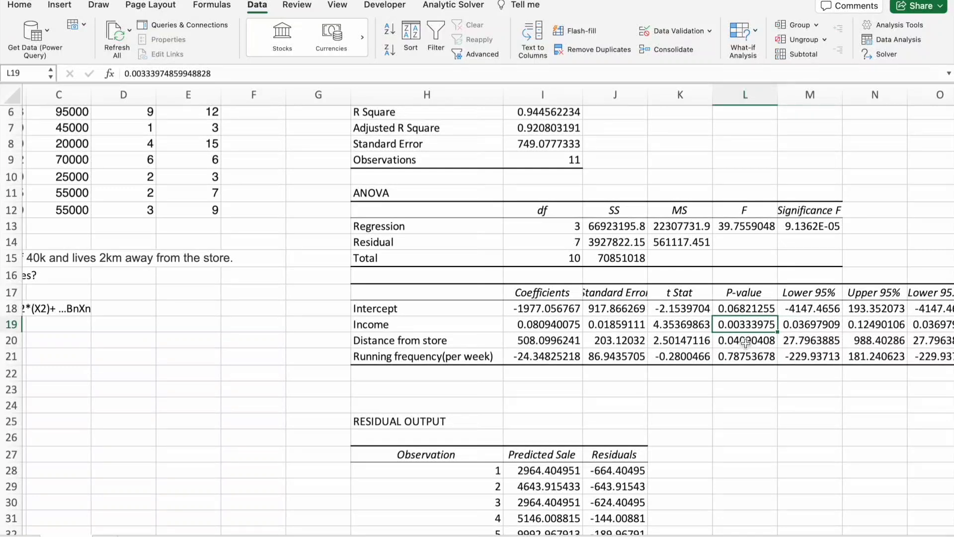
click(745, 342)
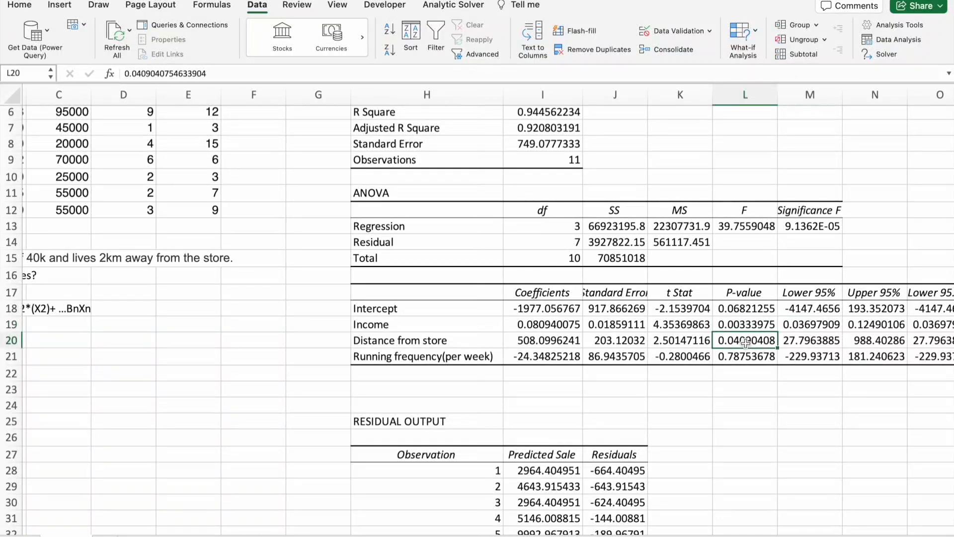
click(747, 358)
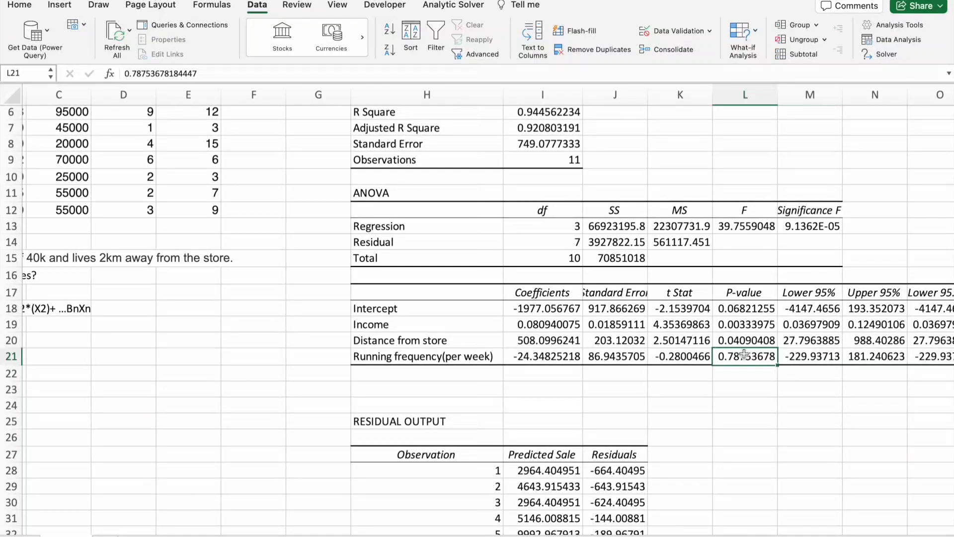
scroll(744, 354, down, 5)
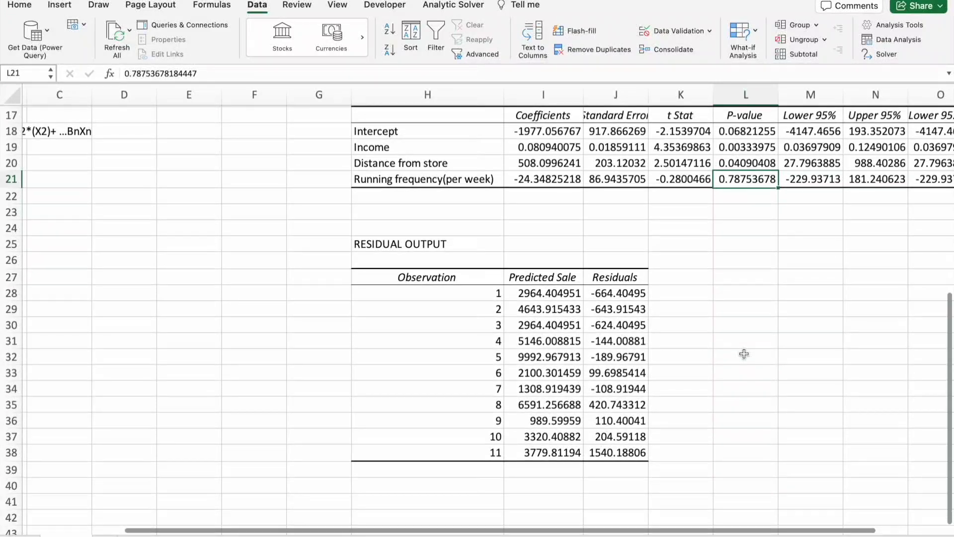
scroll(744, 354, up, 6)
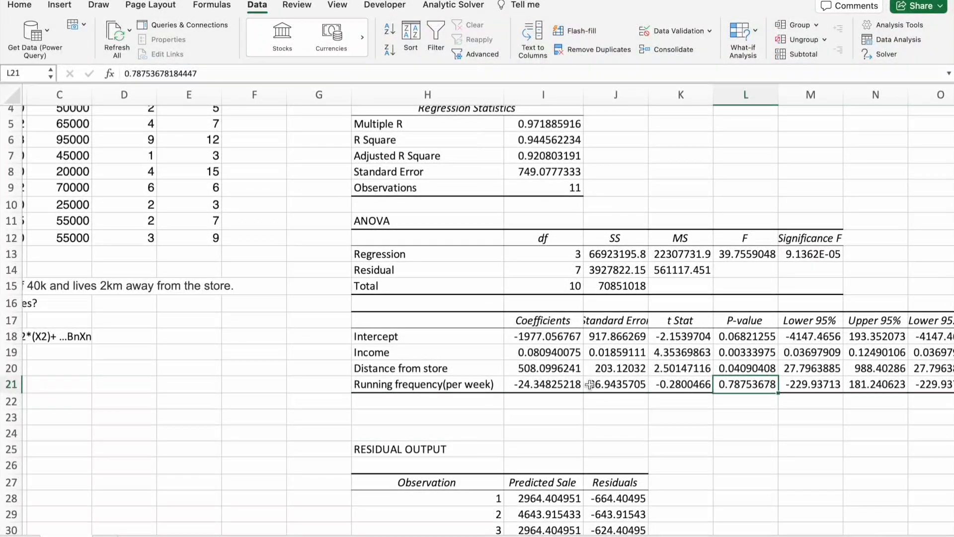
scroll(741, 383, down, 6)
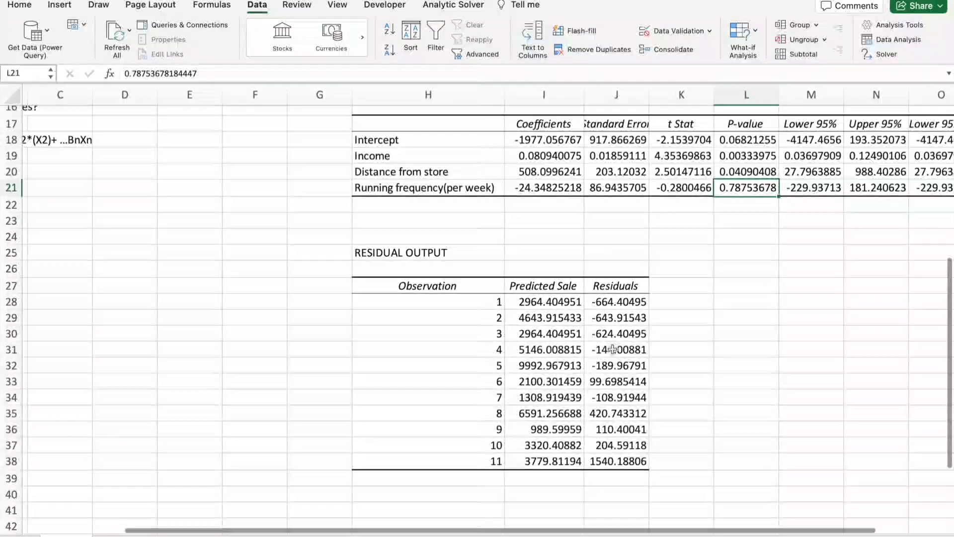
drag(529, 285, 544, 445)
click(529, 279)
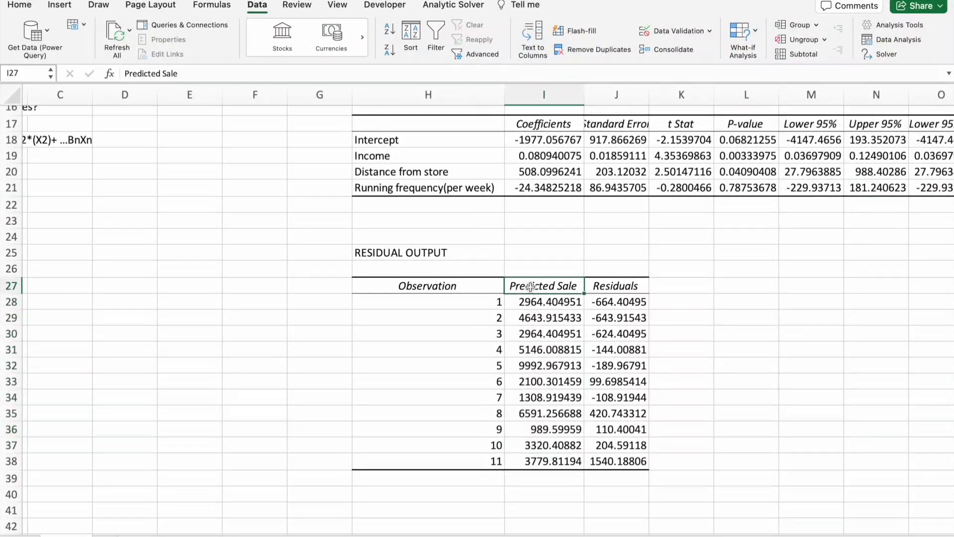
click(541, 349)
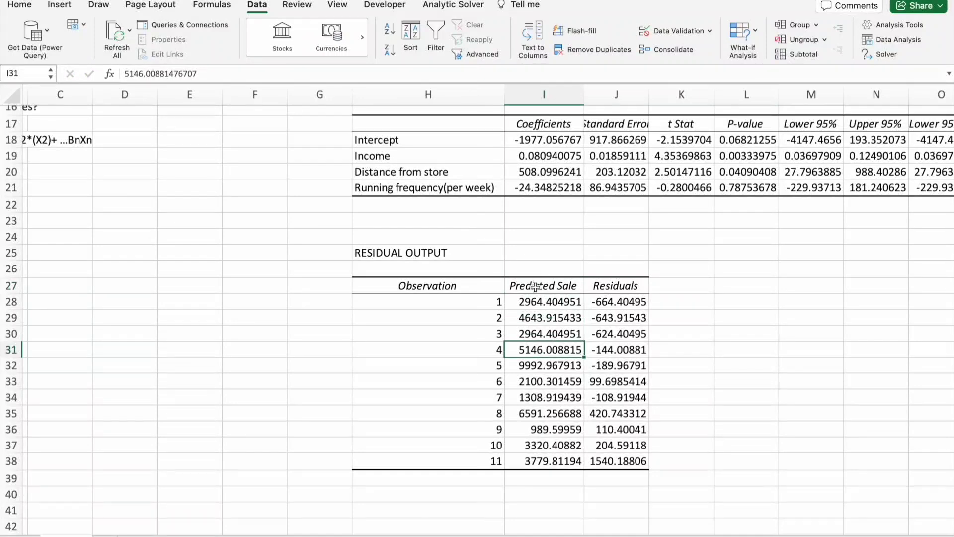
drag(534, 300, 555, 455)
scroll(687, 324, up, 5)
click(551, 363)
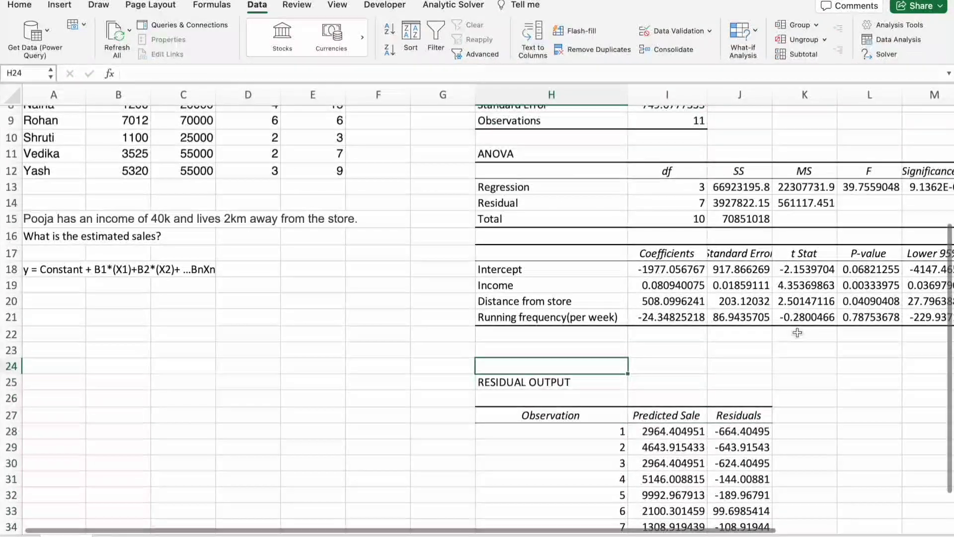
click(549, 319)
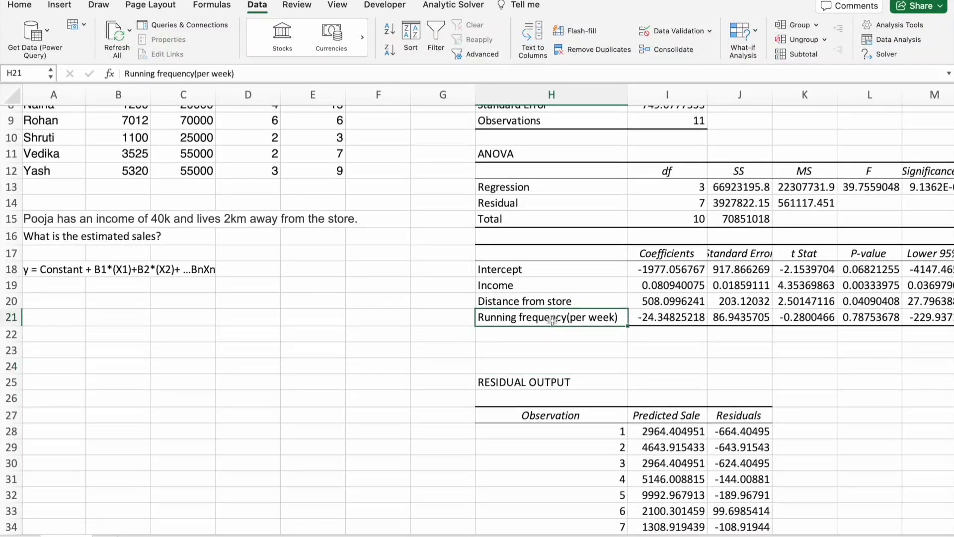
scroll(581, 371, up, 5)
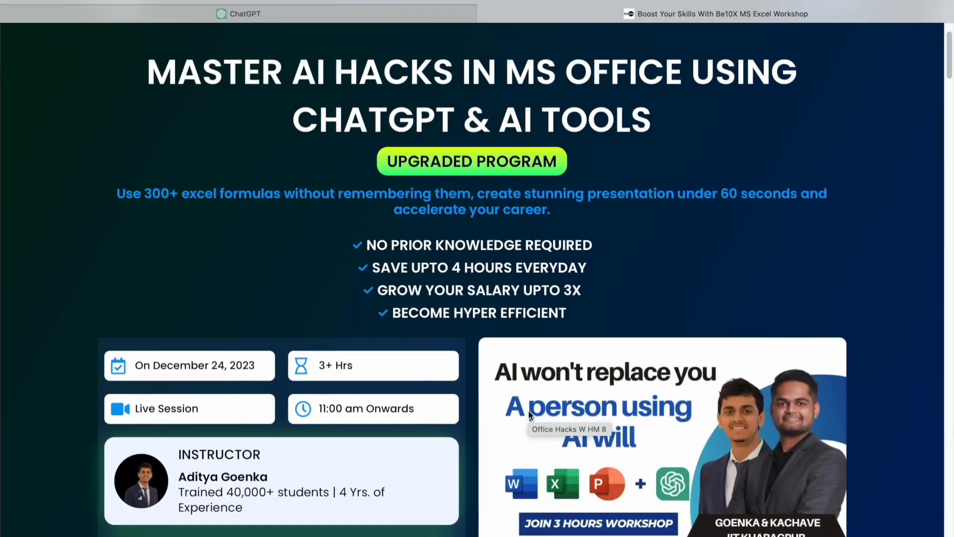
- Scroll the Be10X workshop page down to the 'Get certified for the Workshop!' certificate section
scroll(529, 410, down, 2)
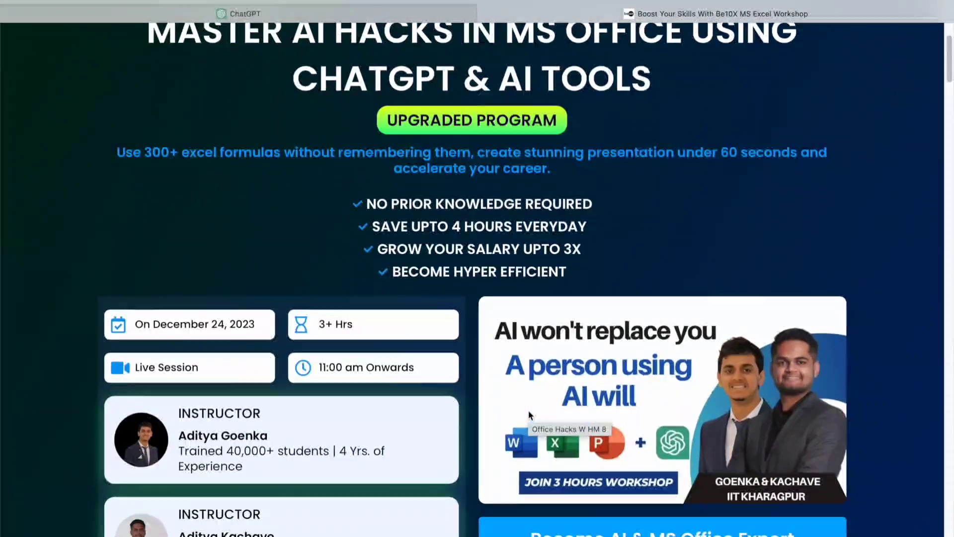
scroll(529, 410, down, 3)
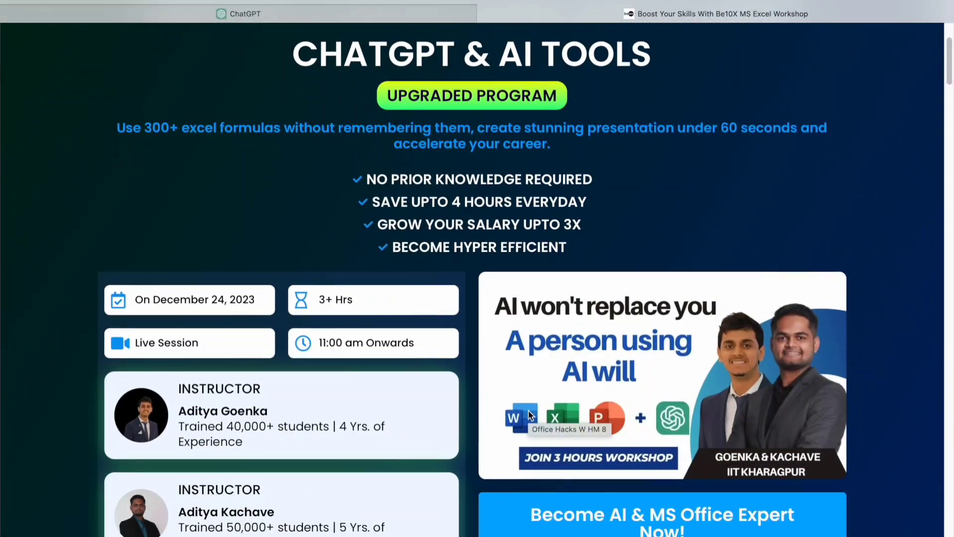
scroll(529, 411, down, 5)
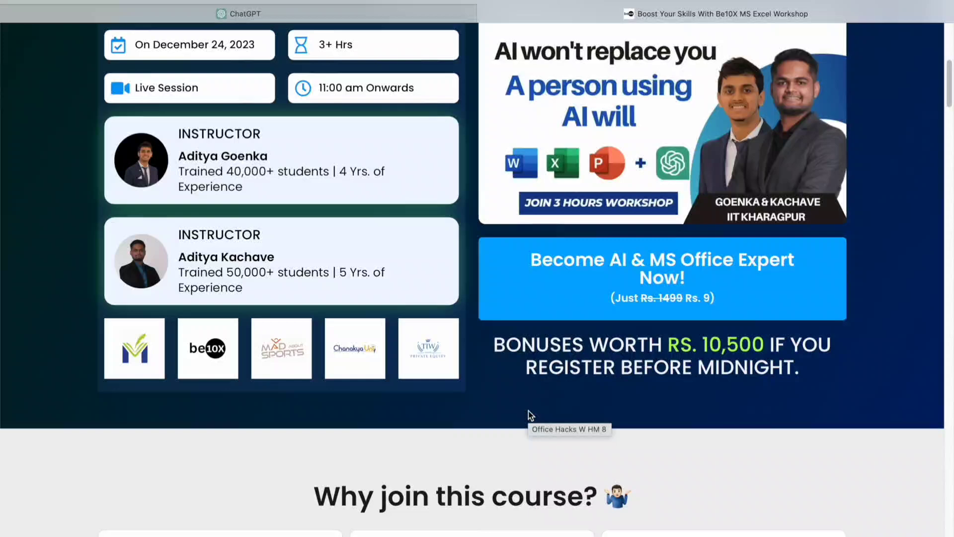
scroll(528, 410, down, 6)
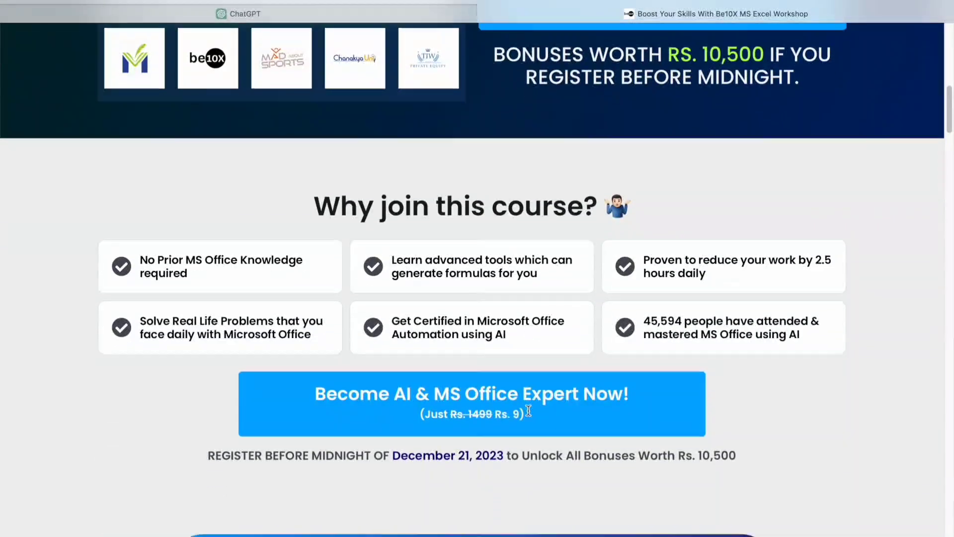
scroll(529, 410, down, 5)
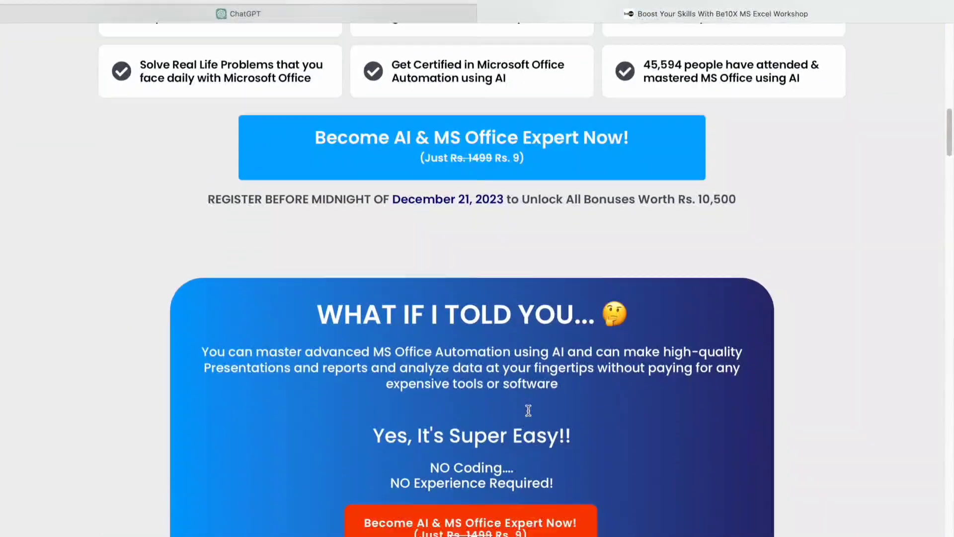
scroll(529, 414, down, 8)
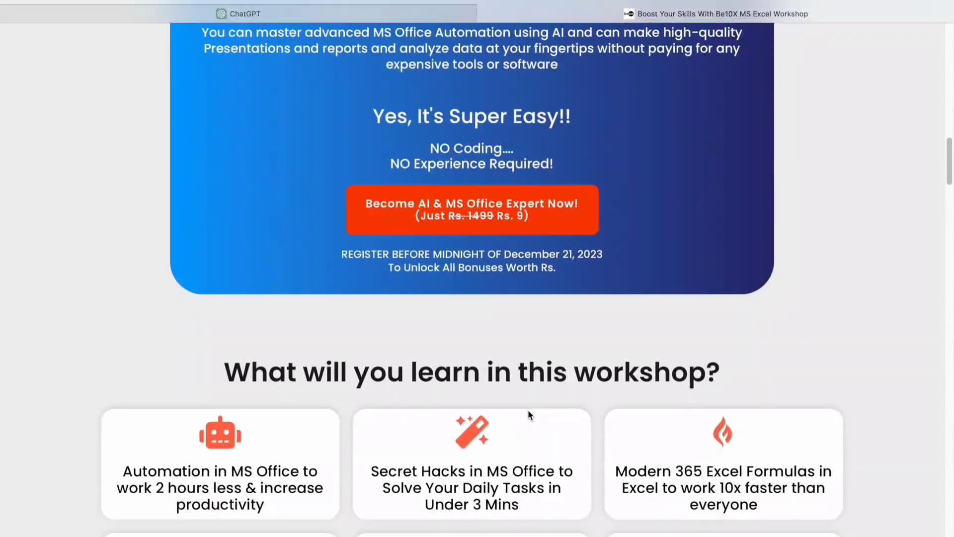
scroll(528, 414, down, 7)
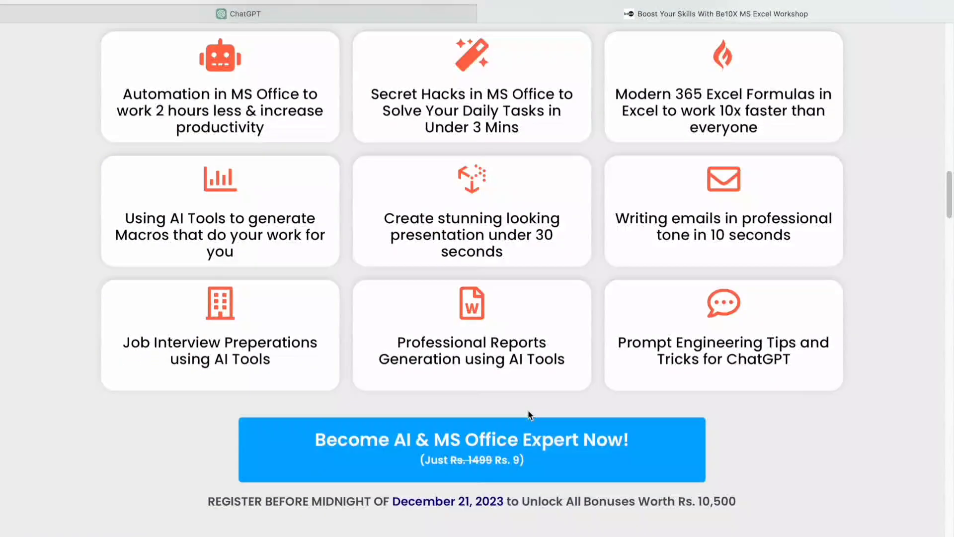
scroll(529, 415, down, 3)
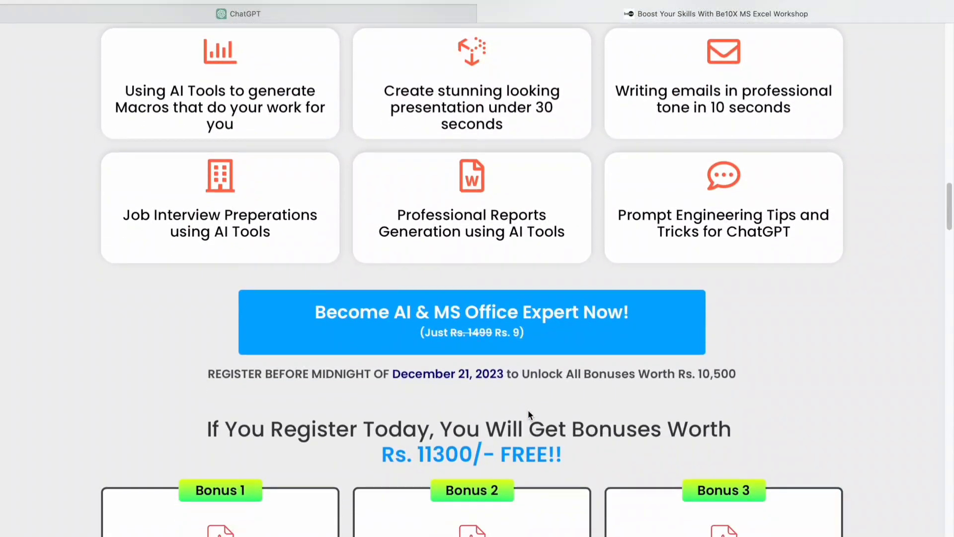
scroll(529, 415, down, 4)
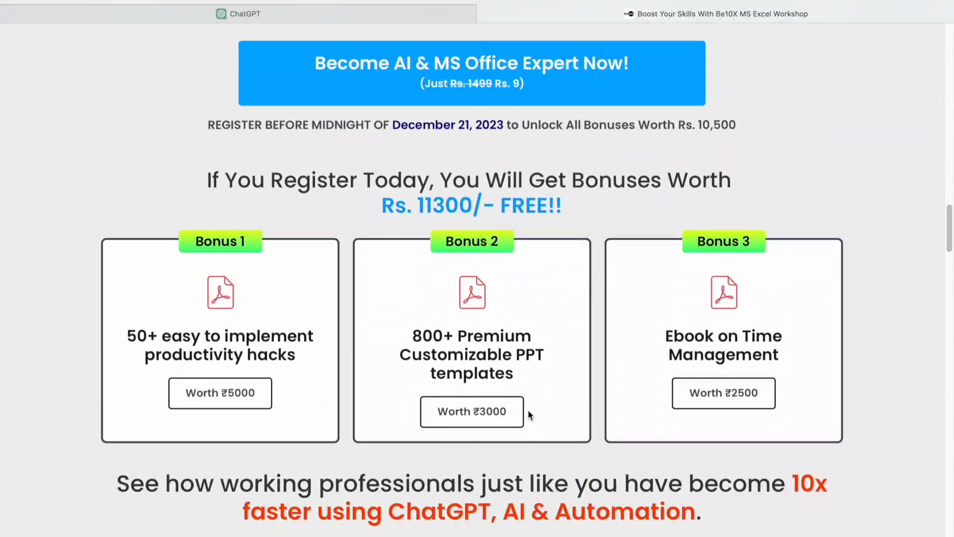
scroll(528, 415, down, 3)
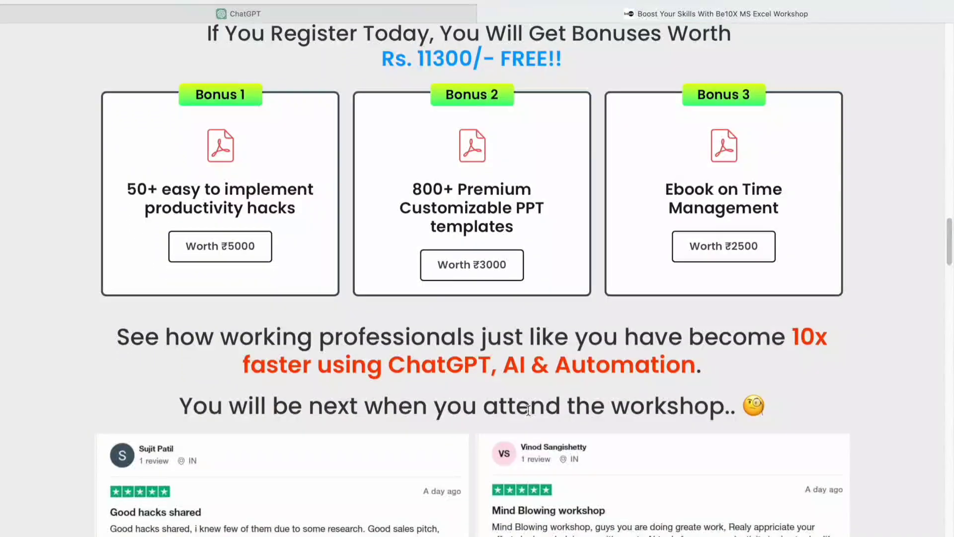
scroll(528, 410, down, 3)
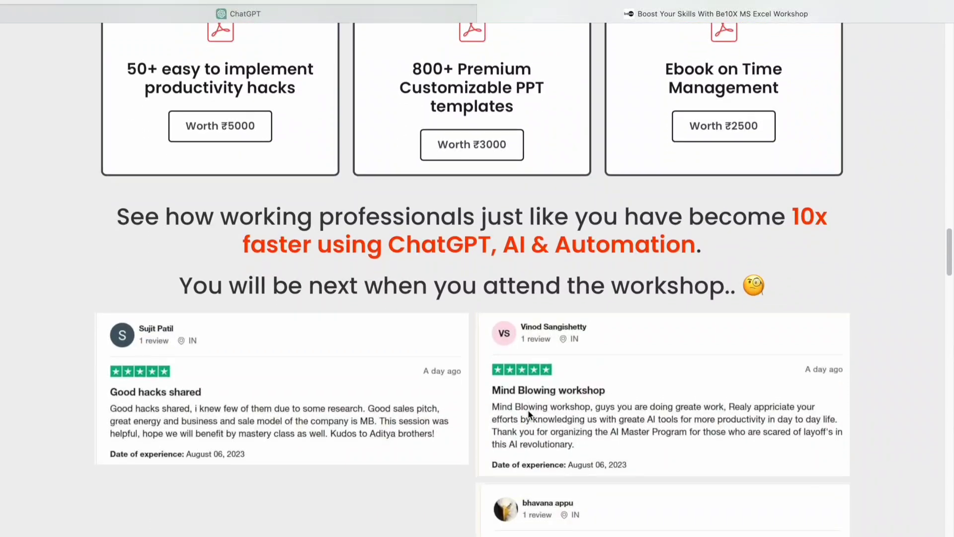
scroll(528, 412, down, 5)
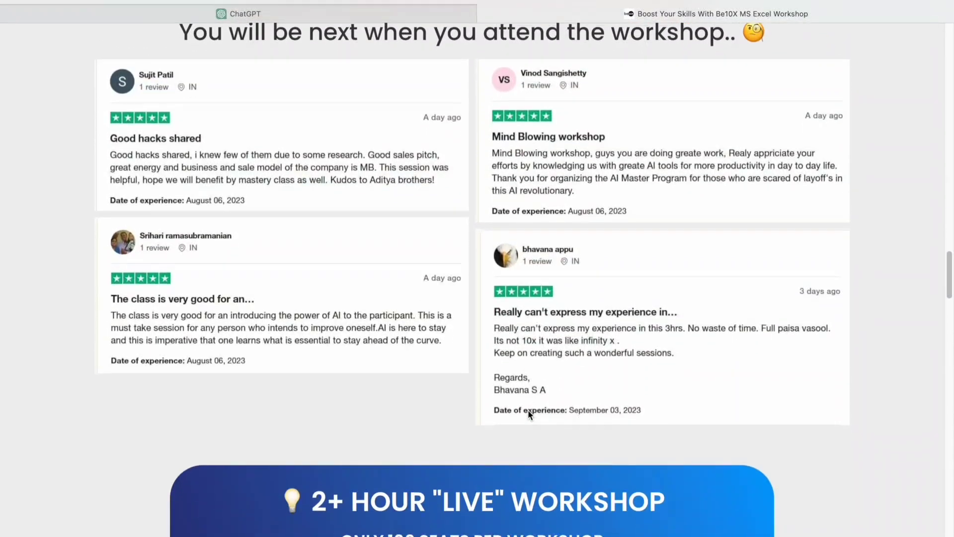
scroll(529, 413, down, 5)
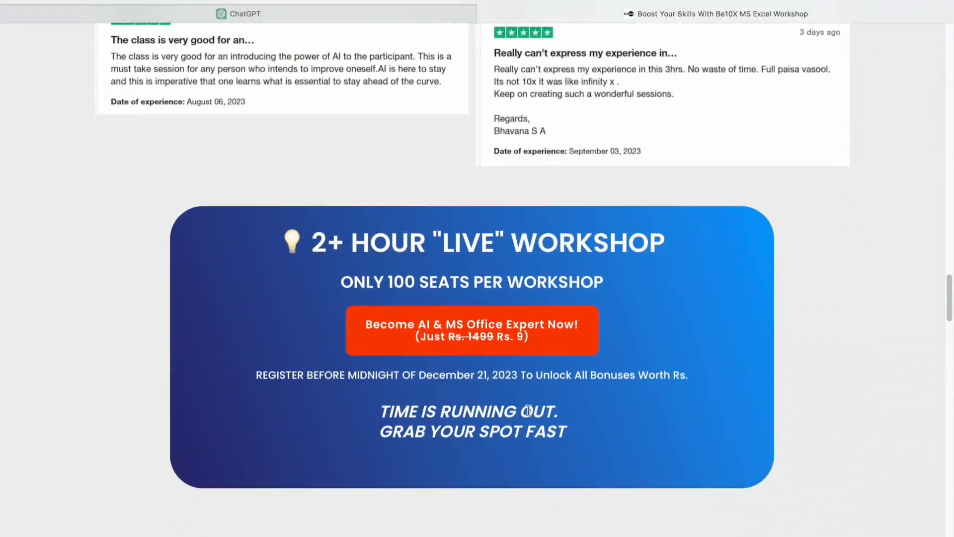
scroll(528, 410, down, 5)
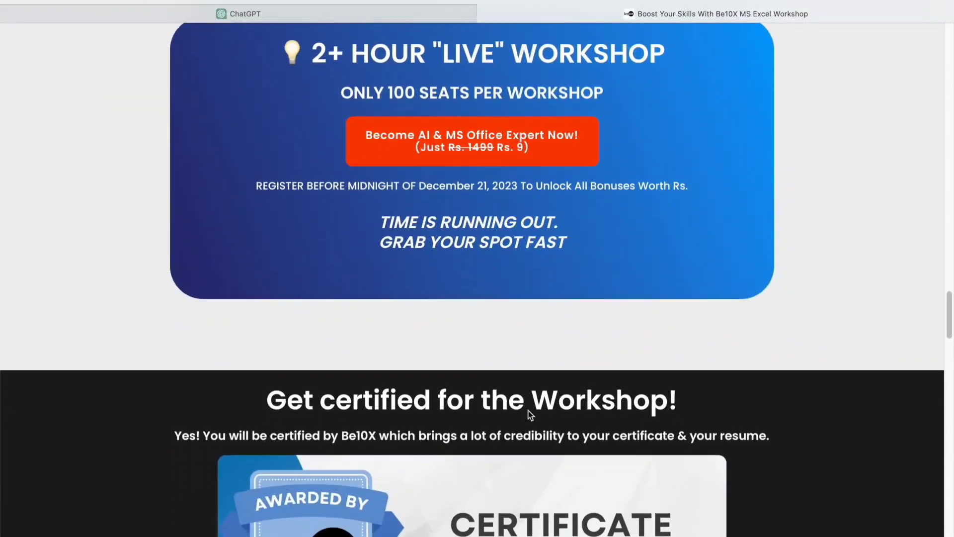
scroll(528, 410, down, 4)
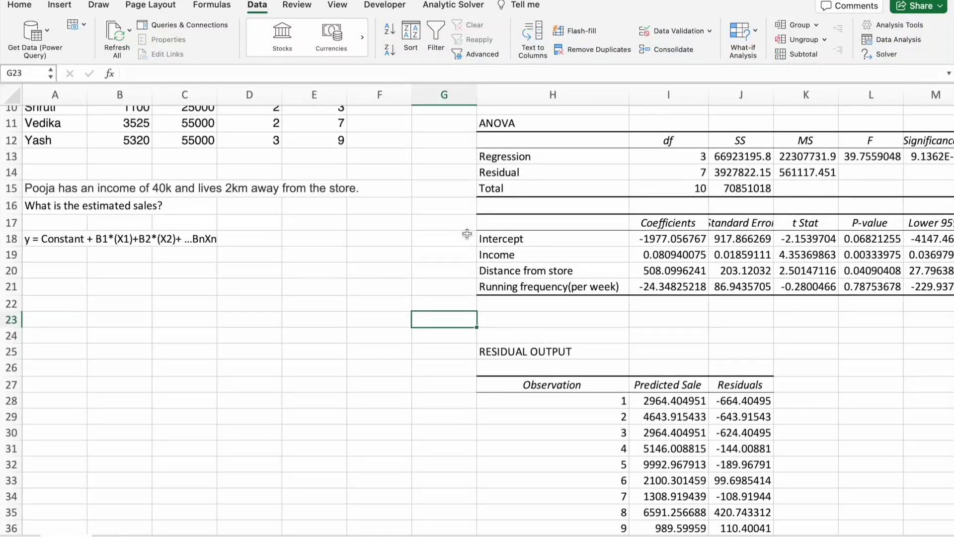
- Set up Regression again with X range $C$1:$D$12 (Income, Distance) and output at $A$42
scroll(480, 270, up, 8)
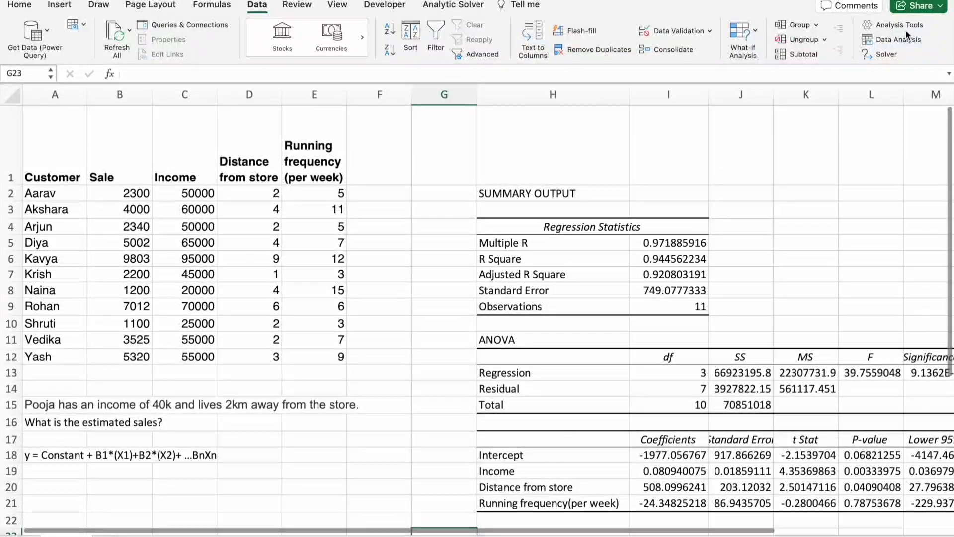
click(904, 39)
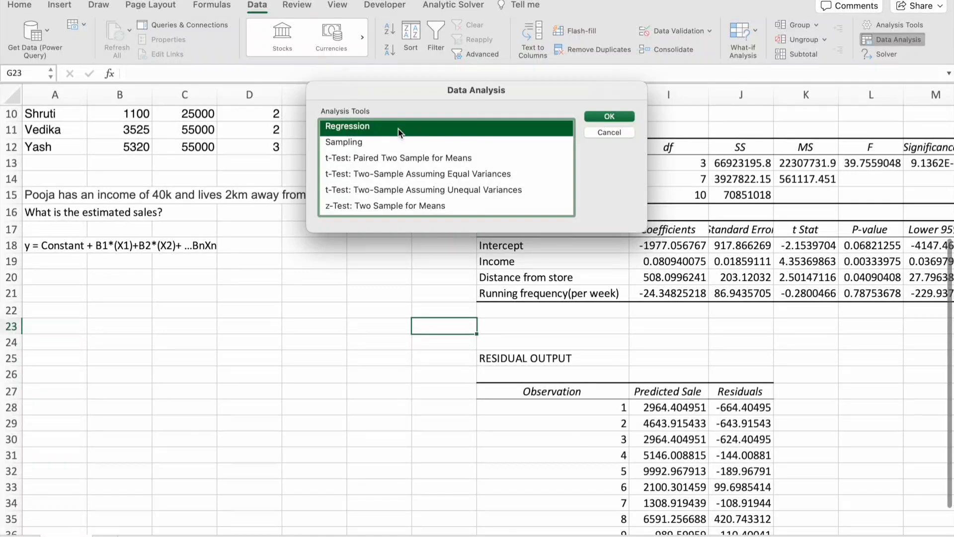
click(611, 116)
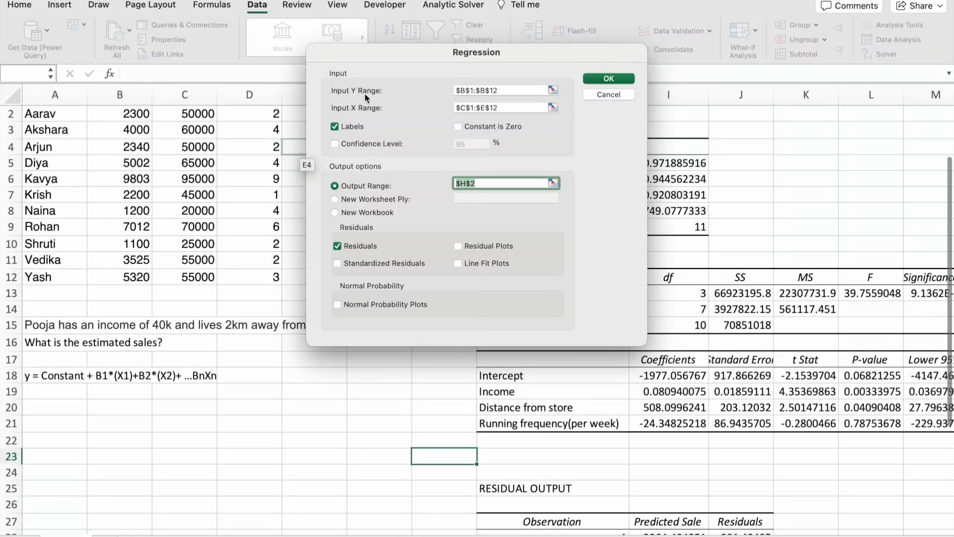
click(553, 107)
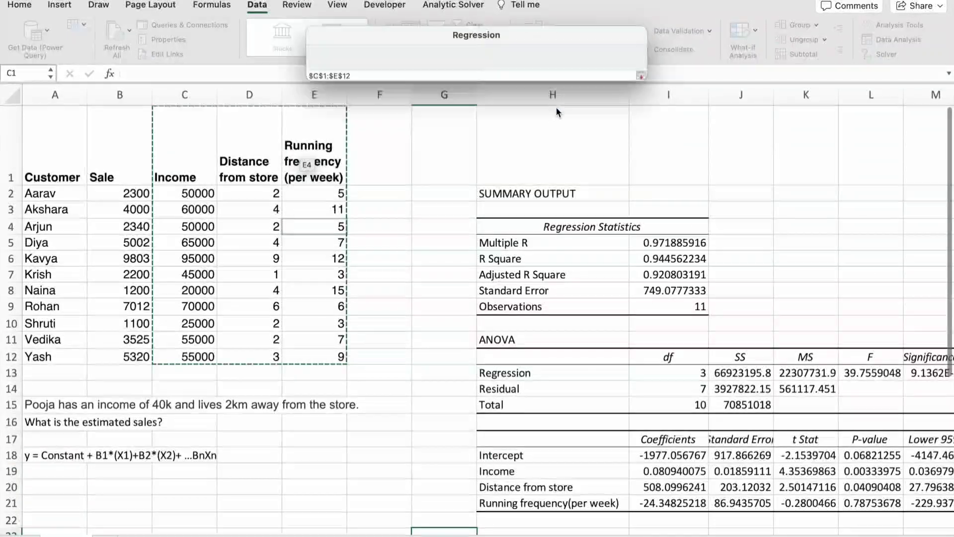
drag(185, 149, 247, 356)
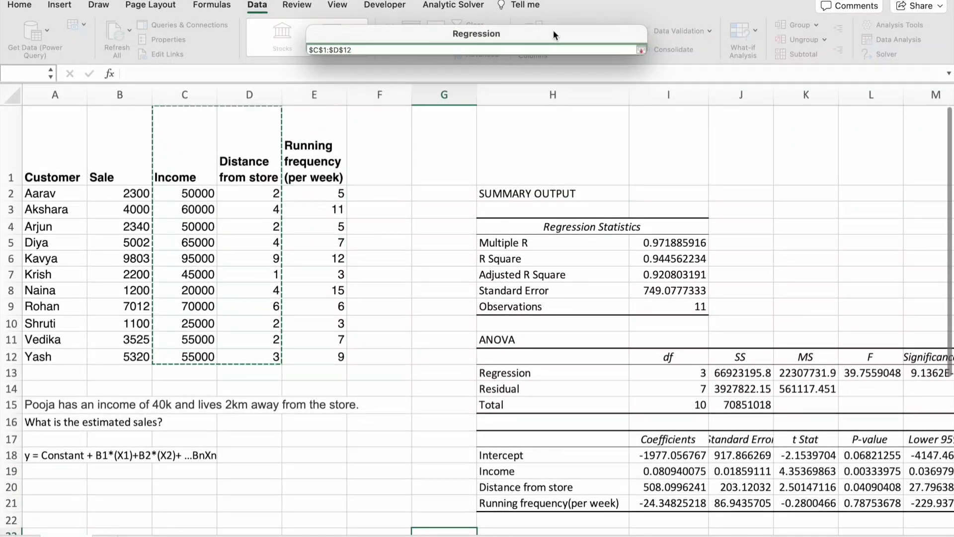
click(641, 50)
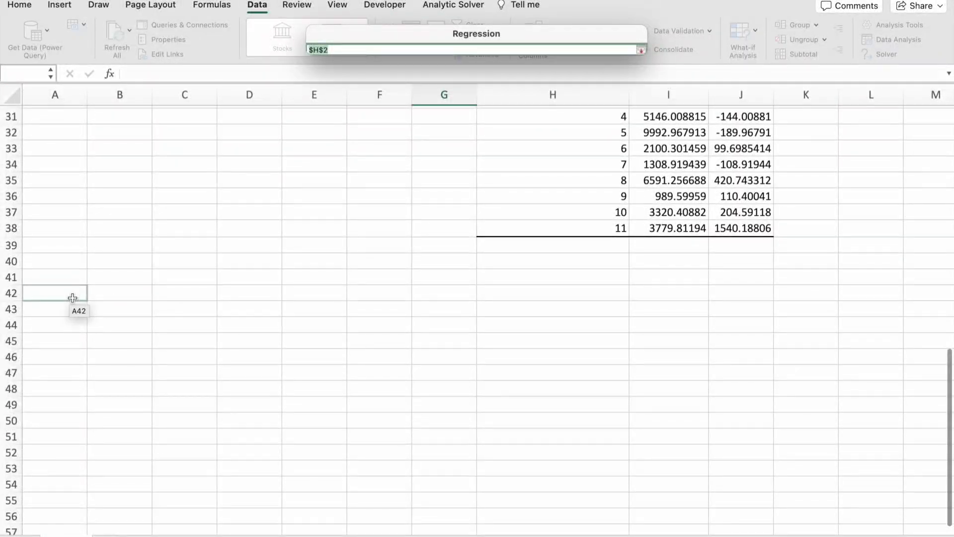
click(70, 294)
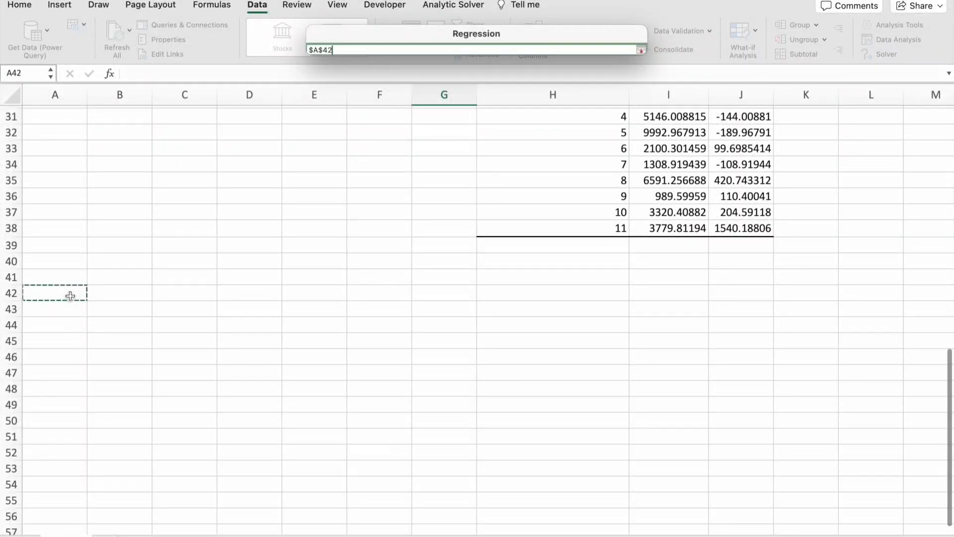
click(641, 50)
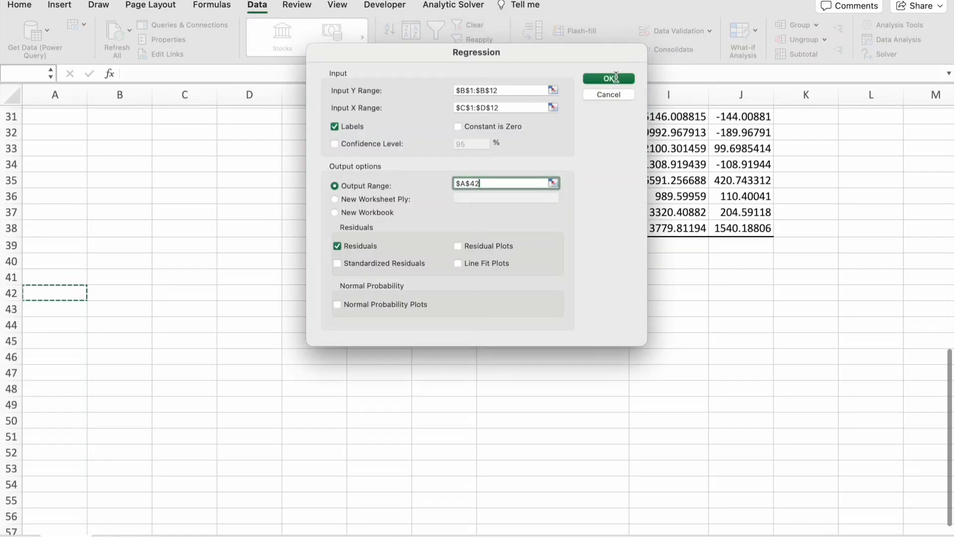
click(610, 79)
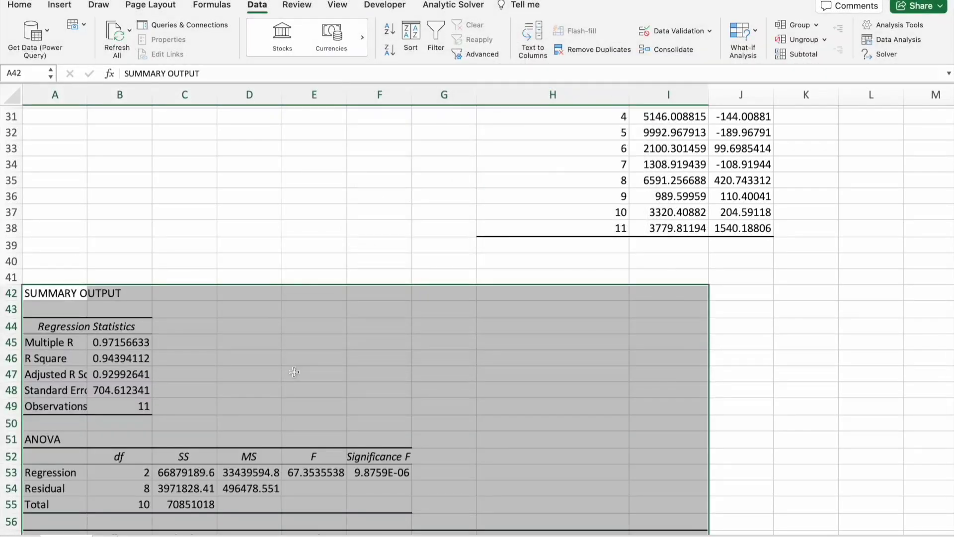
scroll(293, 371, down, 6)
scroll(294, 371, up, 3)
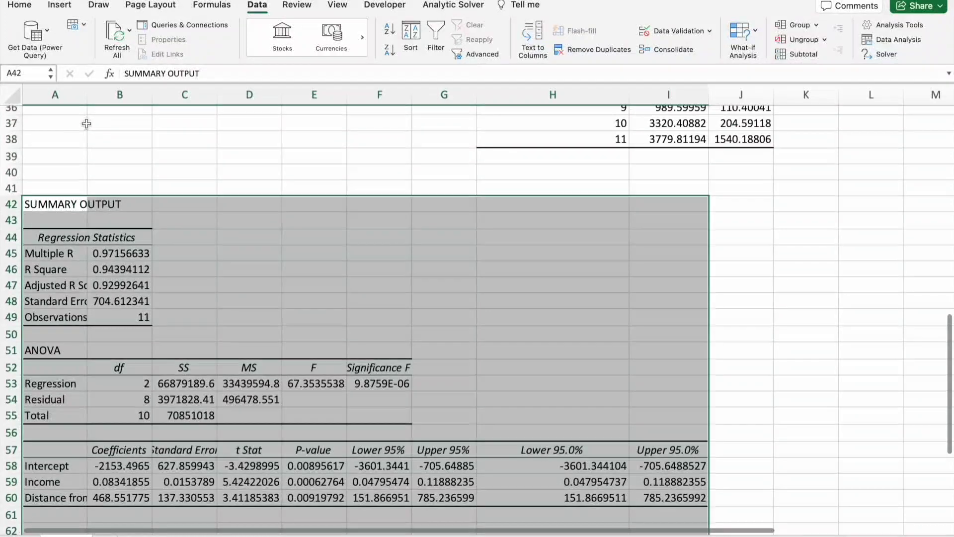
click(91, 245)
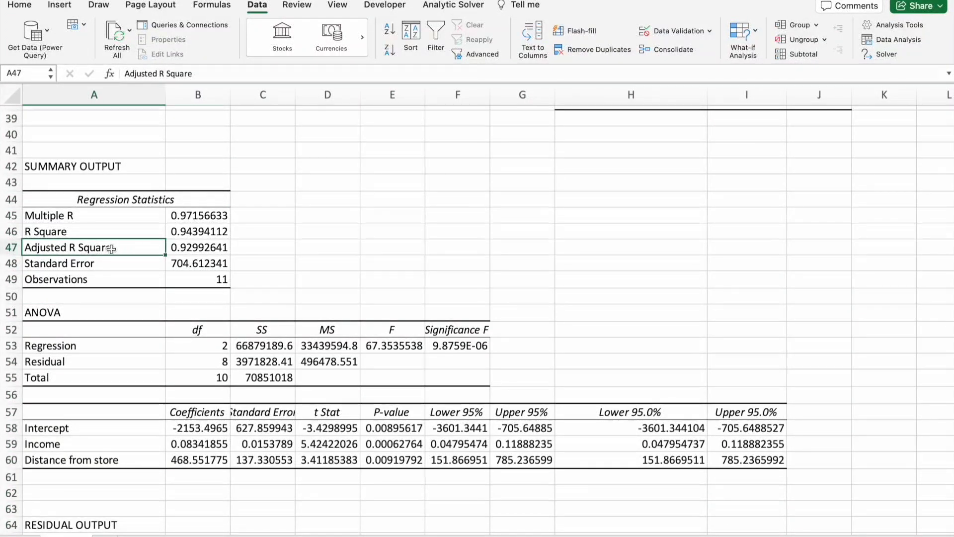
click(191, 248)
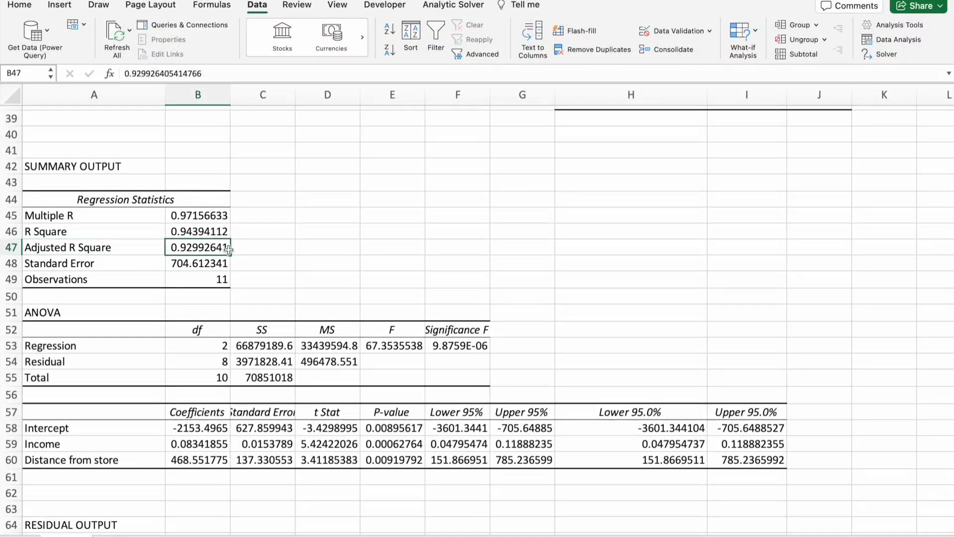
scroll(231, 239, down, 3)
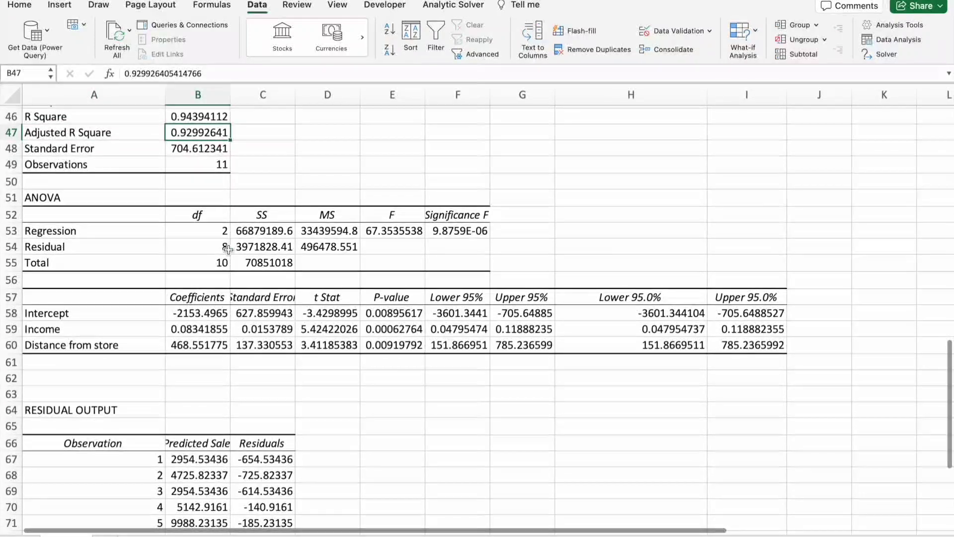
scroll(235, 204, down, 3)
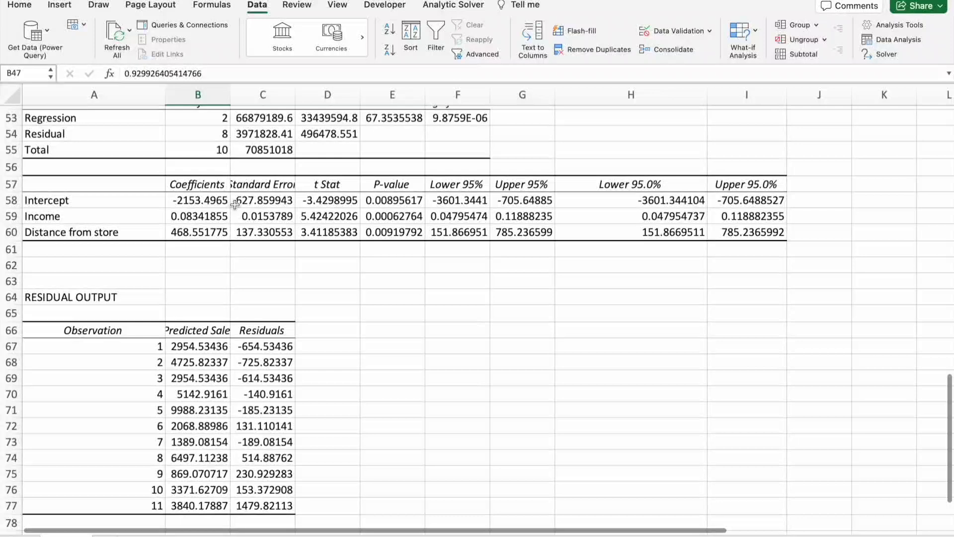
scroll(234, 205, up, 2)
scroll(235, 205, up, 1)
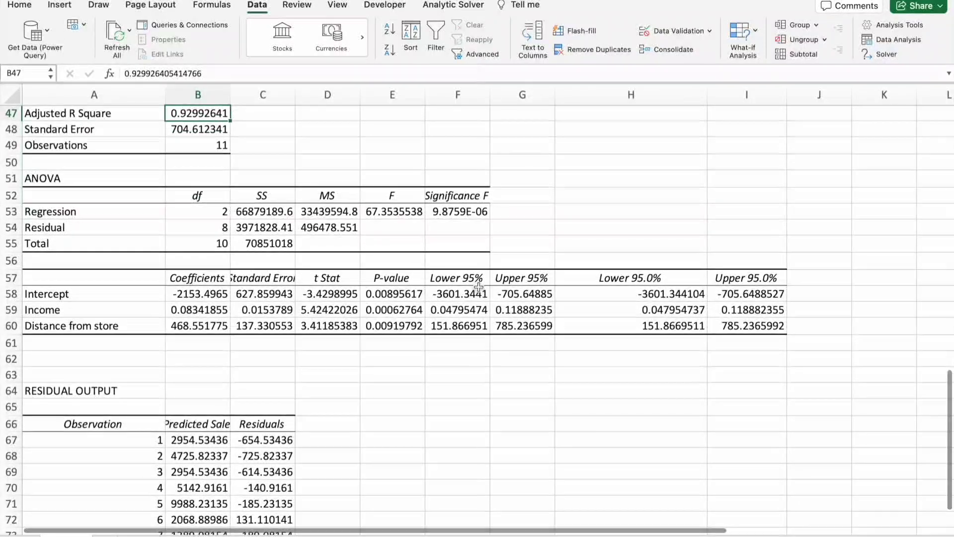
click(382, 307)
click(383, 325)
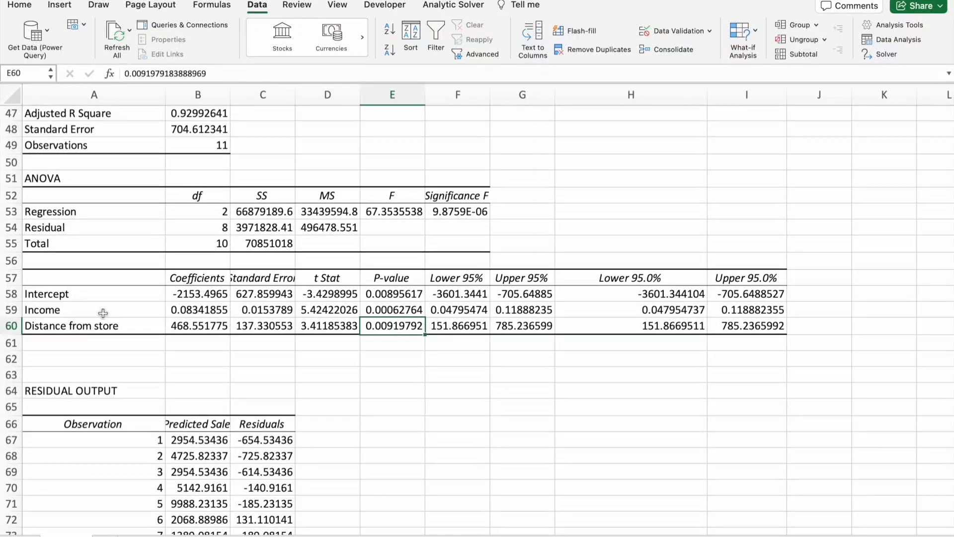
click(220, 310)
scroll(199, 310, up, 5)
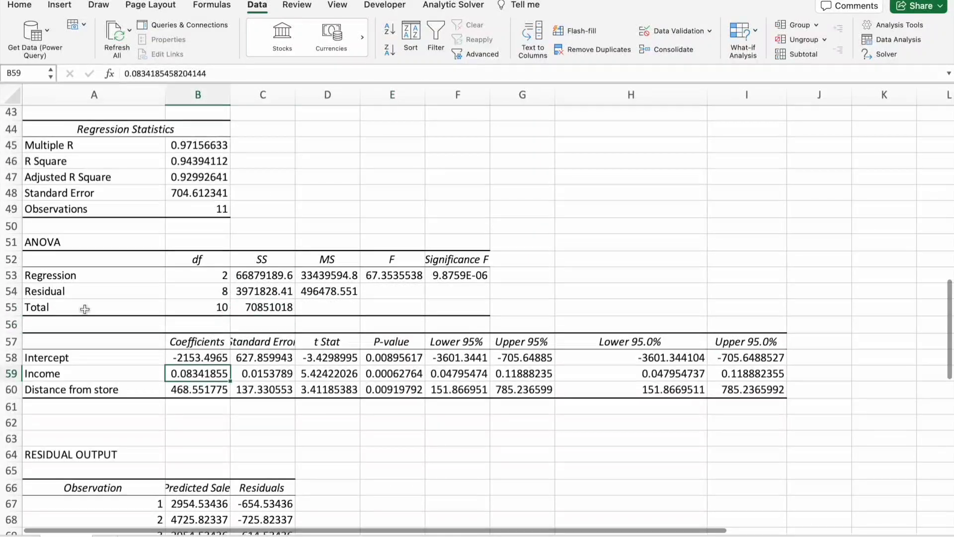
scroll(85, 309, up, 10)
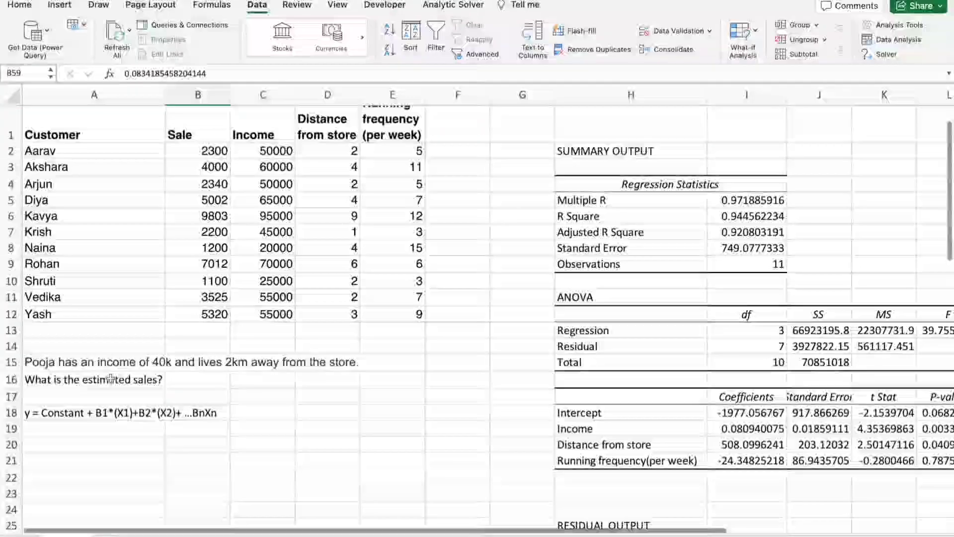
- Label A21 'Sales =' and start B21's formula with the second model's Intercept, B58
click(86, 450)
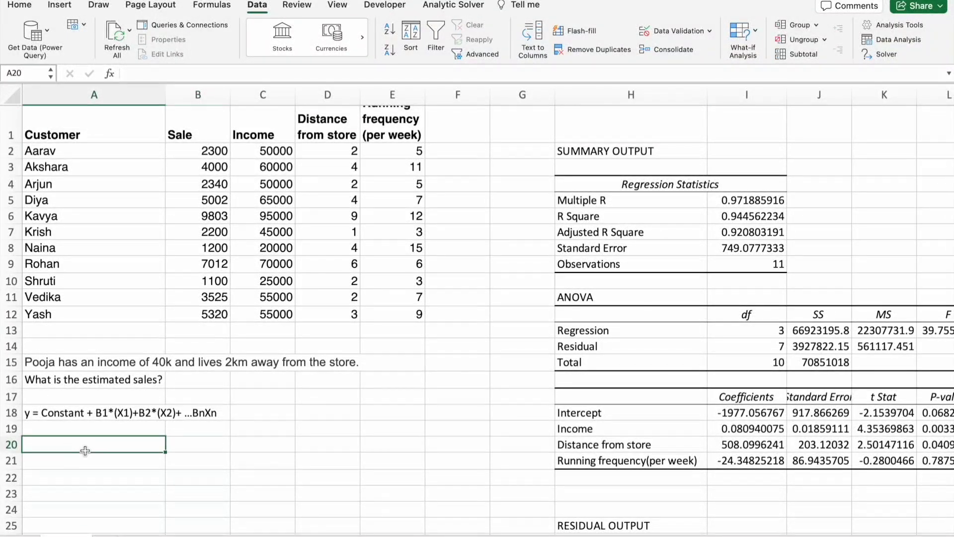
click(85, 467)
text(S)
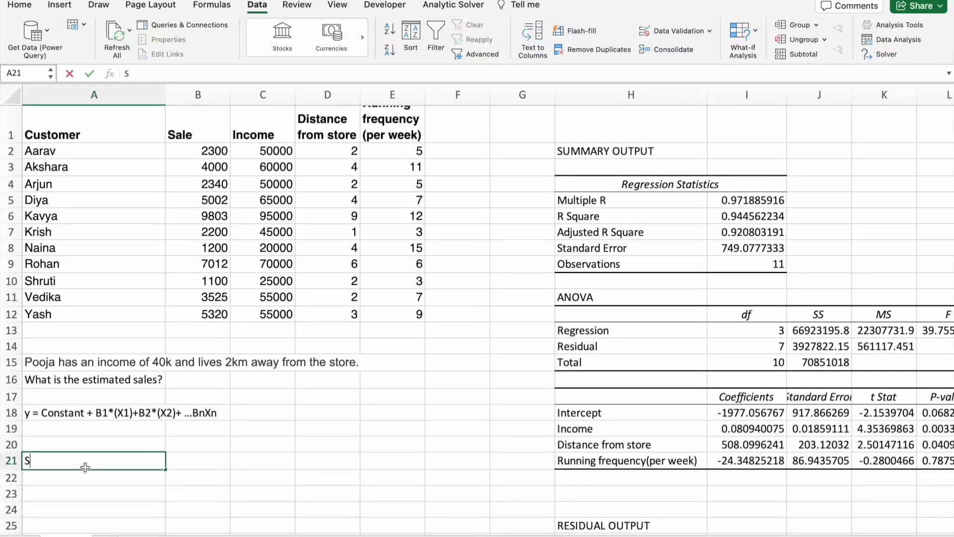
text(ales =)
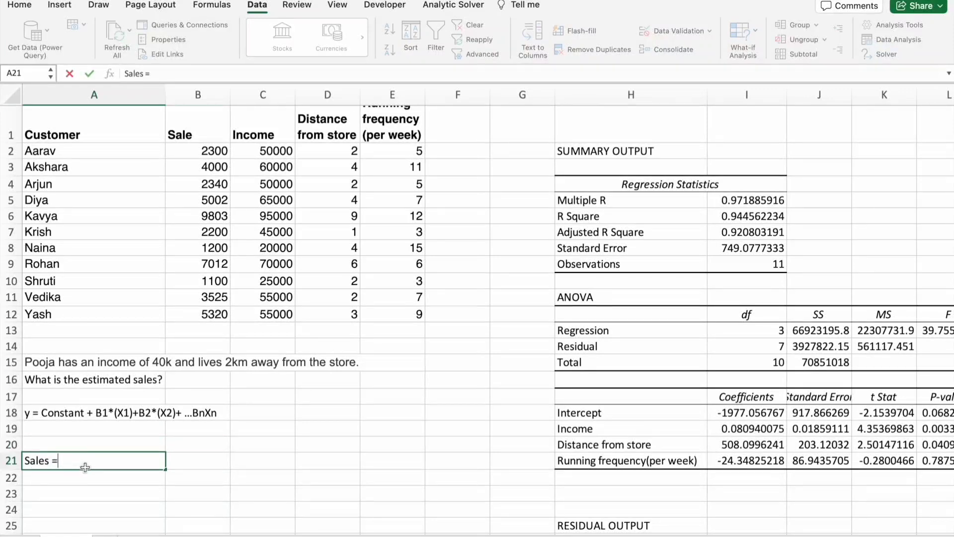
click(190, 460)
text(=)
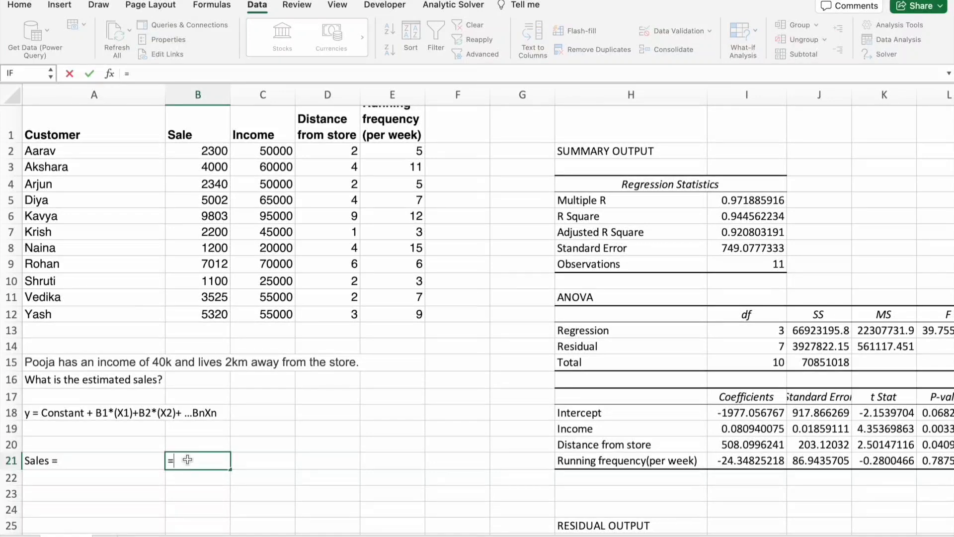
scroll(316, 477, down, 10)
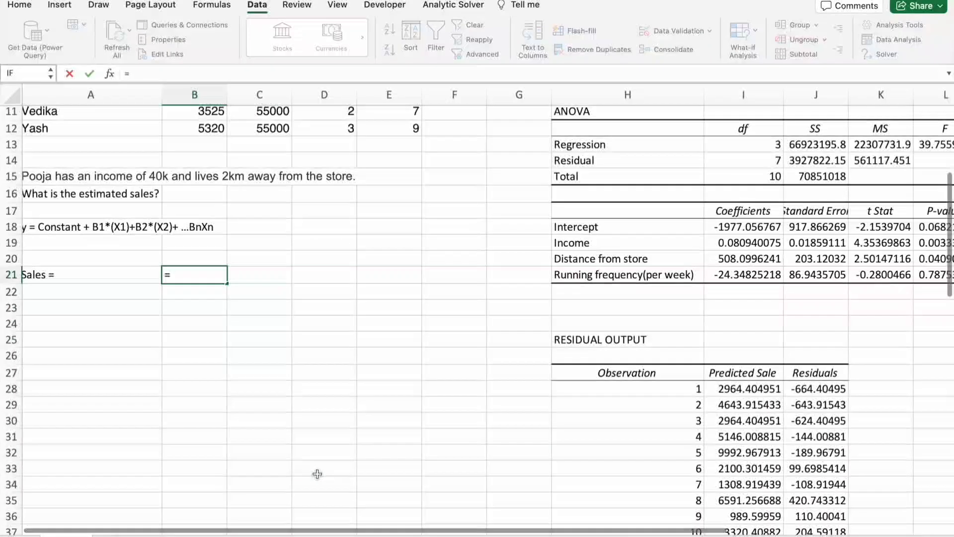
scroll(316, 474, down, 6)
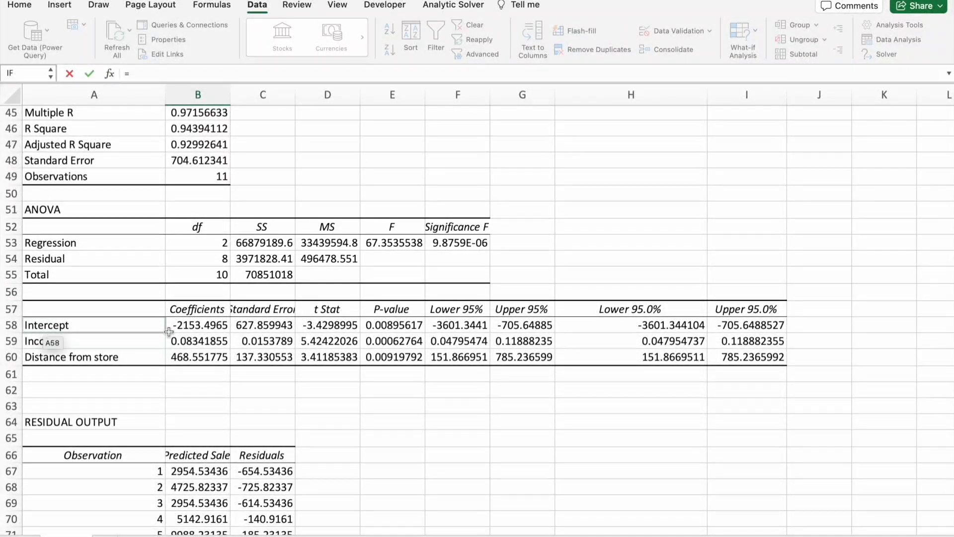
click(204, 327)
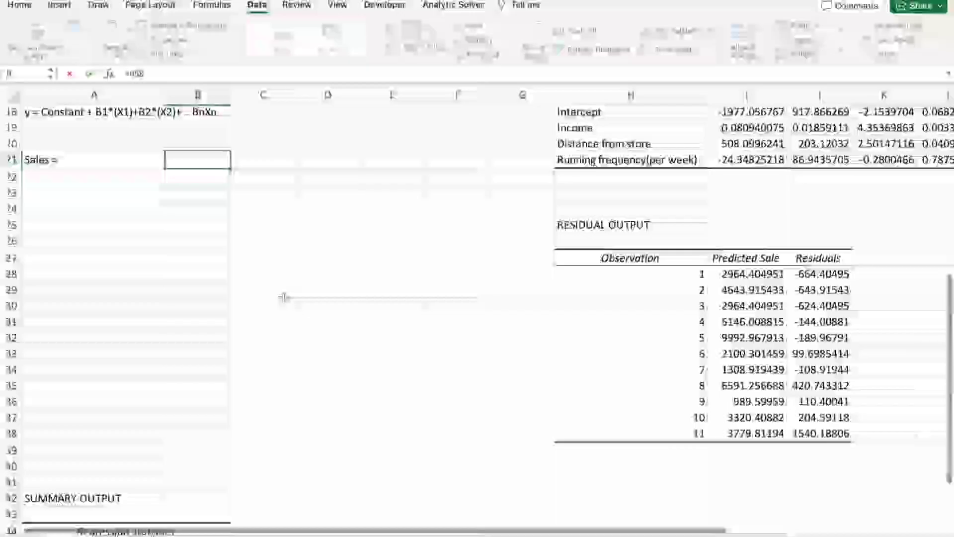
- Add the Income coefficient B59 multiplied by 40000 to the formula
scroll(283, 297, up, 5)
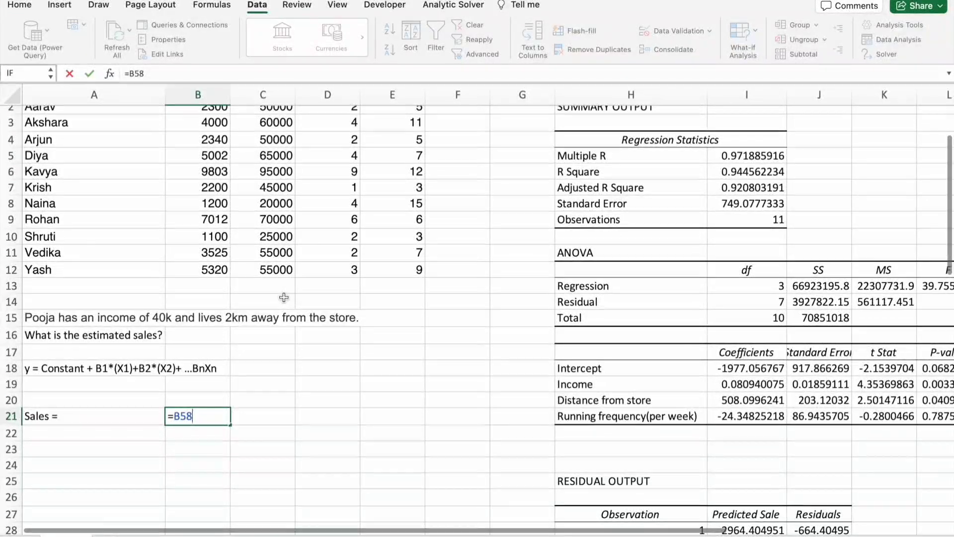
text(+)
scroll(258, 382, down, 3)
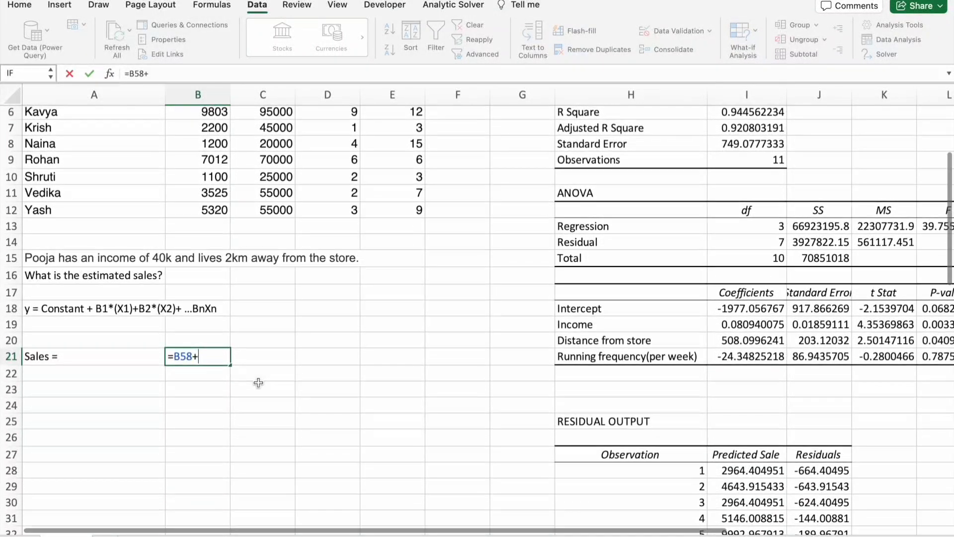
scroll(258, 383, up, 3)
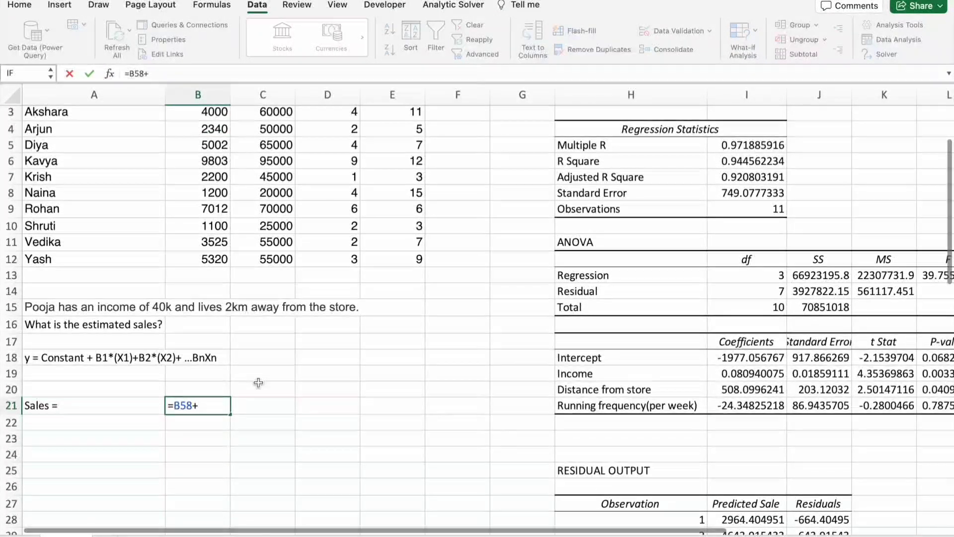
scroll(258, 383, down, 7)
scroll(258, 383, down, 6)
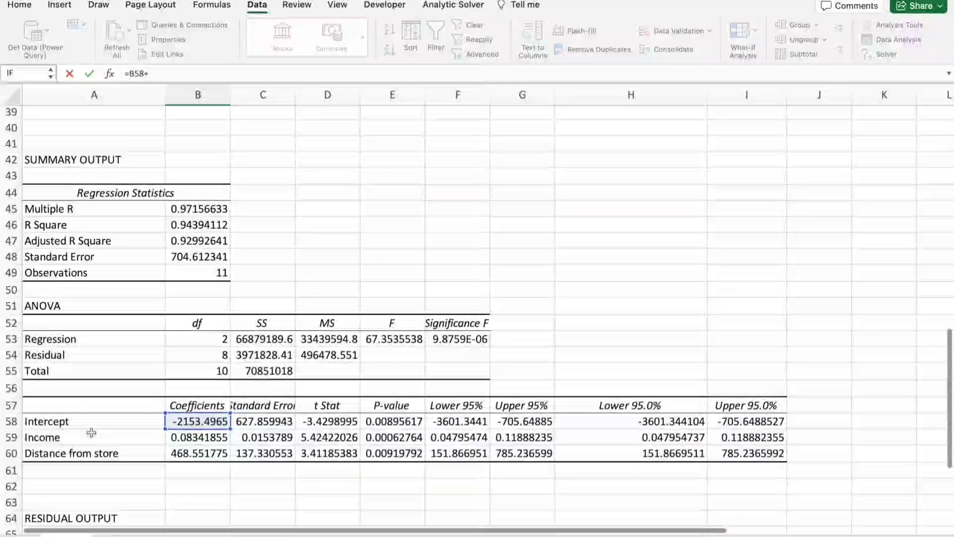
click(192, 437)
scroll(192, 438, up, 1)
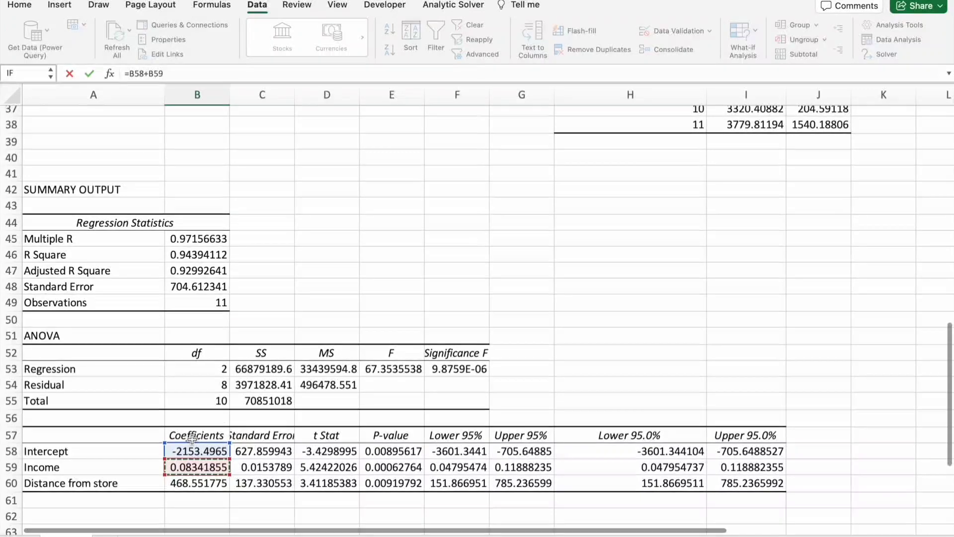
text(*)
scroll(191, 438, up, 5)
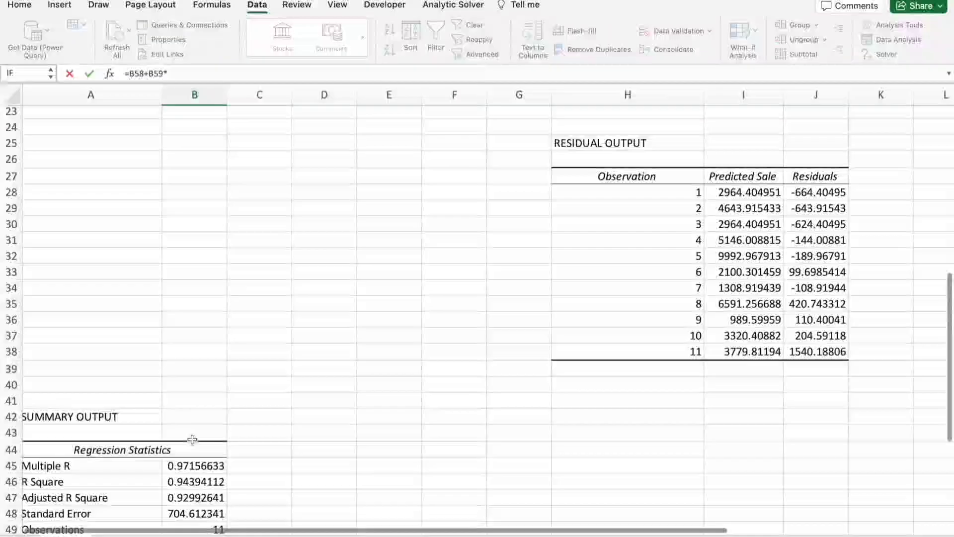
scroll(192, 439, up, 7)
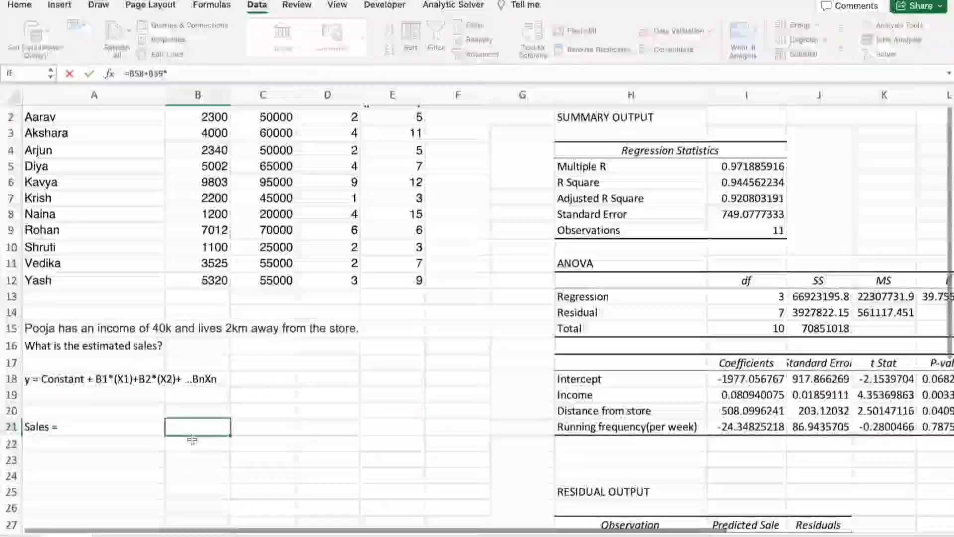
scroll(192, 439, up, 1)
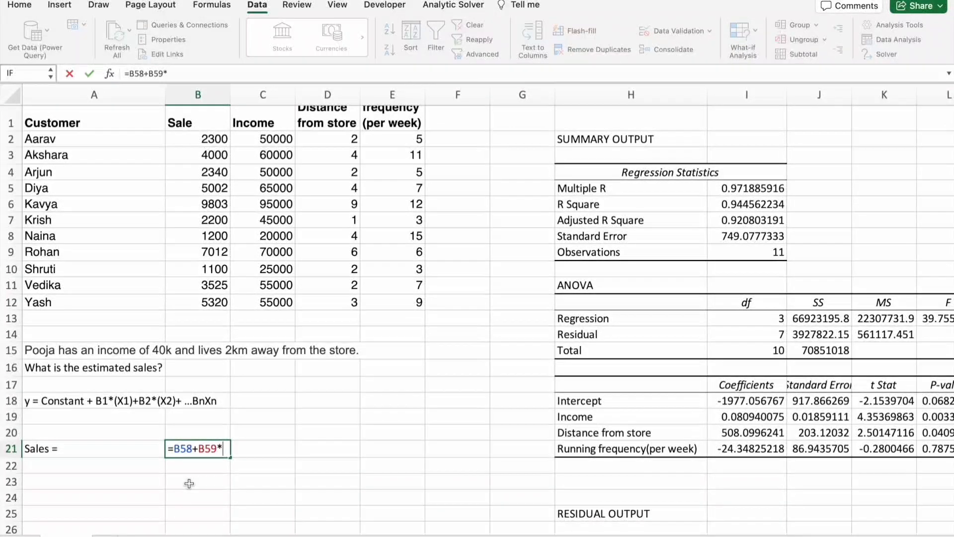
text(40000+)
- Add the Distance coefficient B60 times 2, completing =B58+B59*40000+B60*2
scroll(188, 483, down, 10)
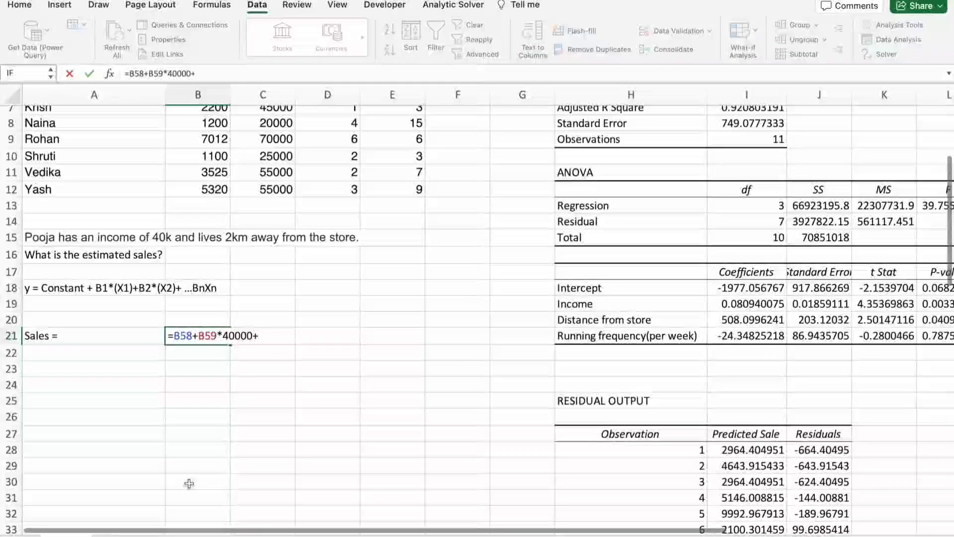
scroll(189, 483, down, 5)
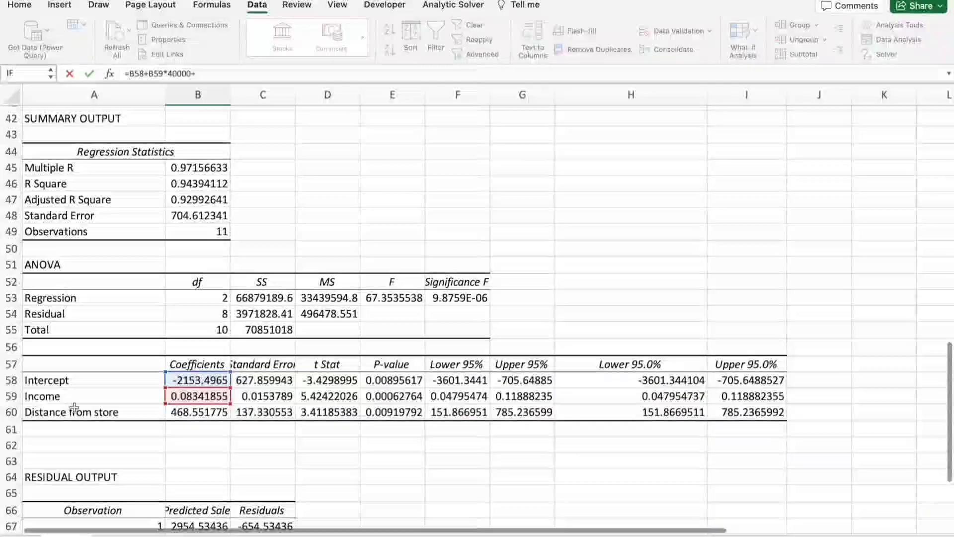
click(201, 413)
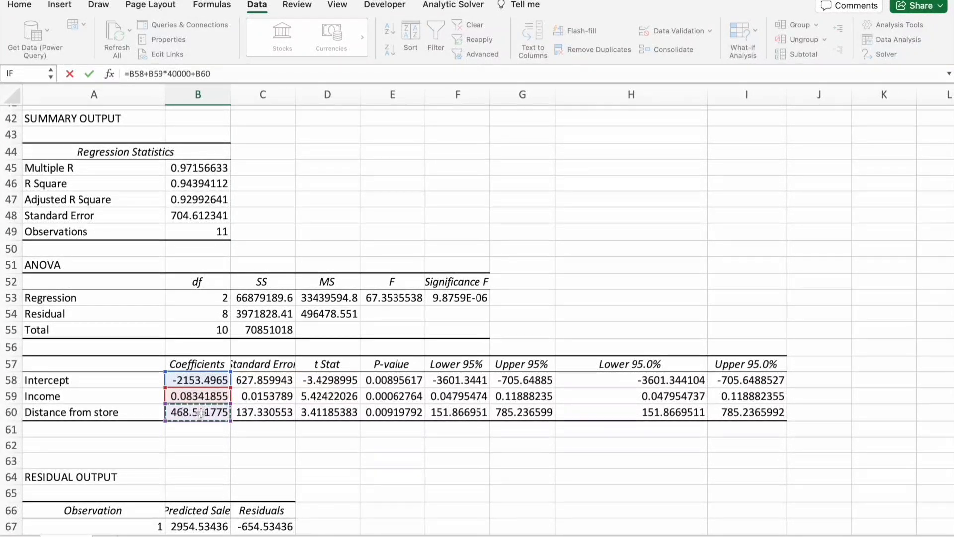
scroll(201, 413, up, 10)
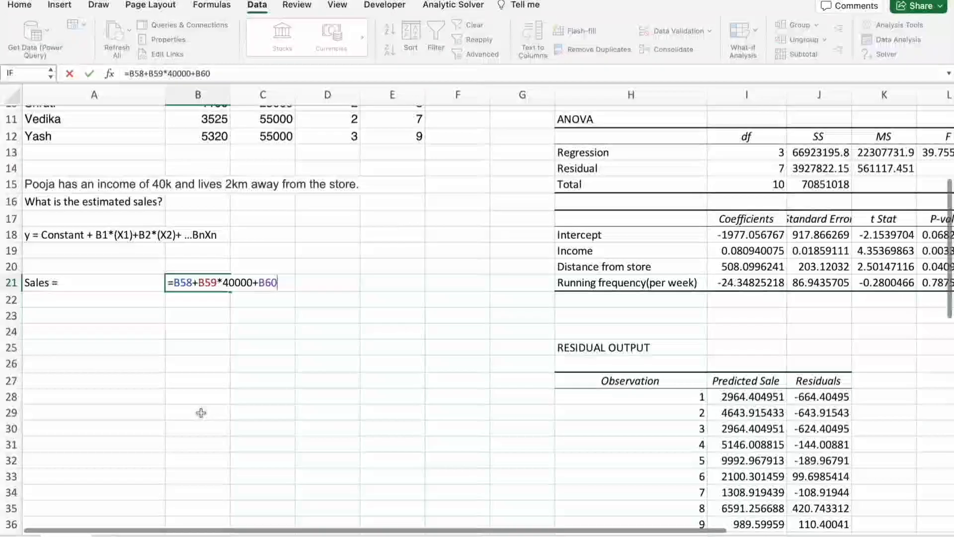
text(*)
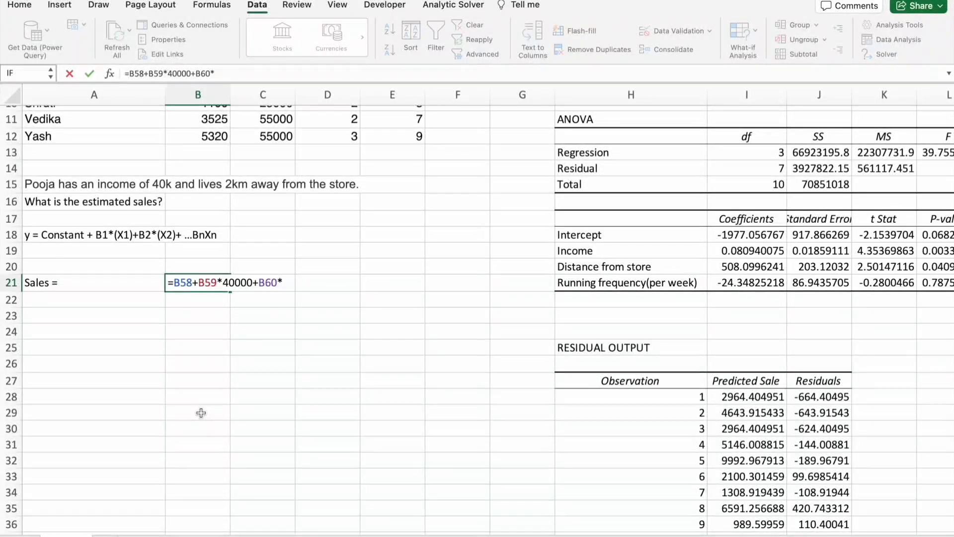
text(2)
scroll(201, 412, up, 3)
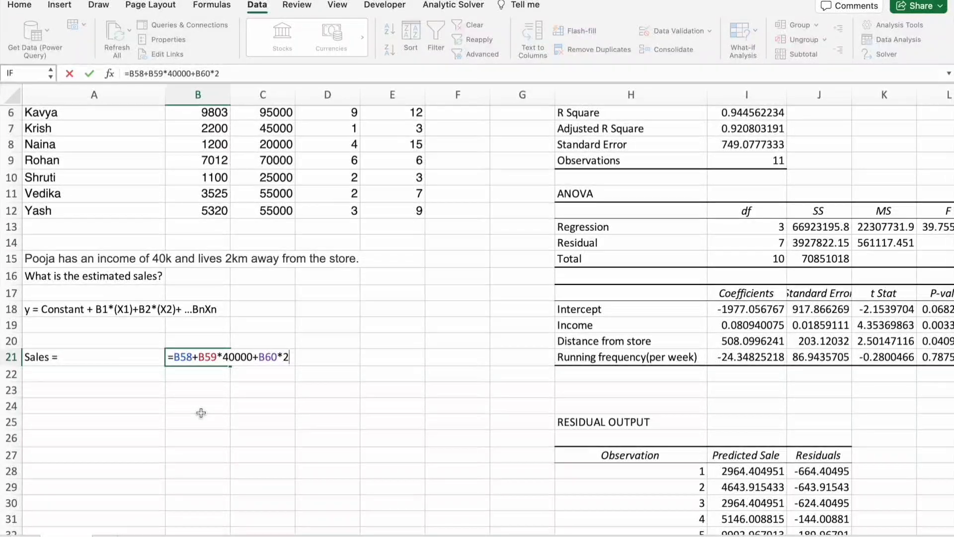
key(Return)
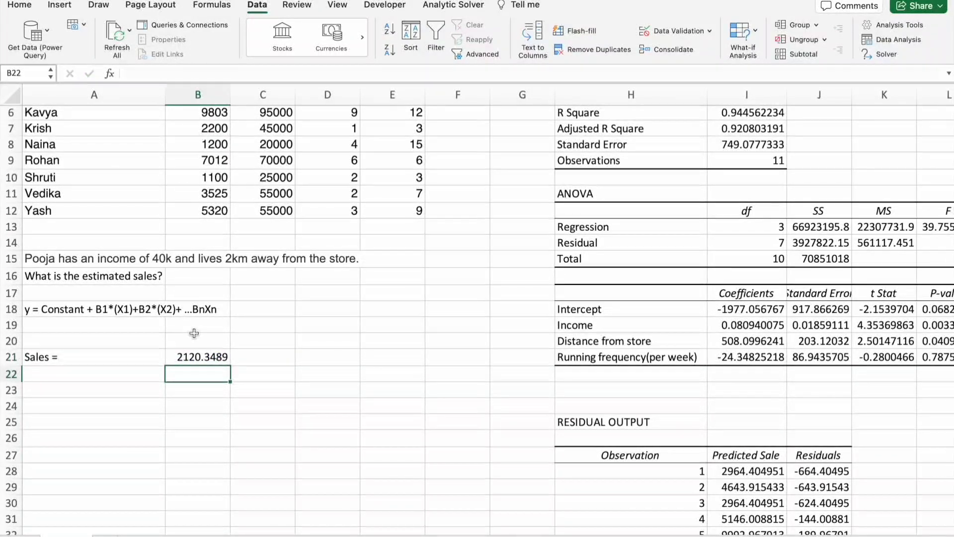
click(189, 356)
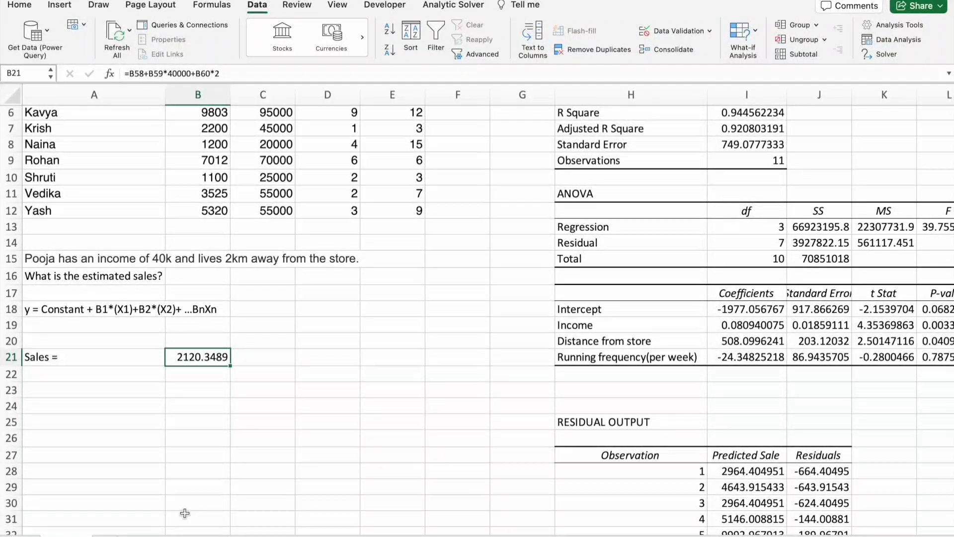
scroll(273, 500, up, 5)
click(272, 500)
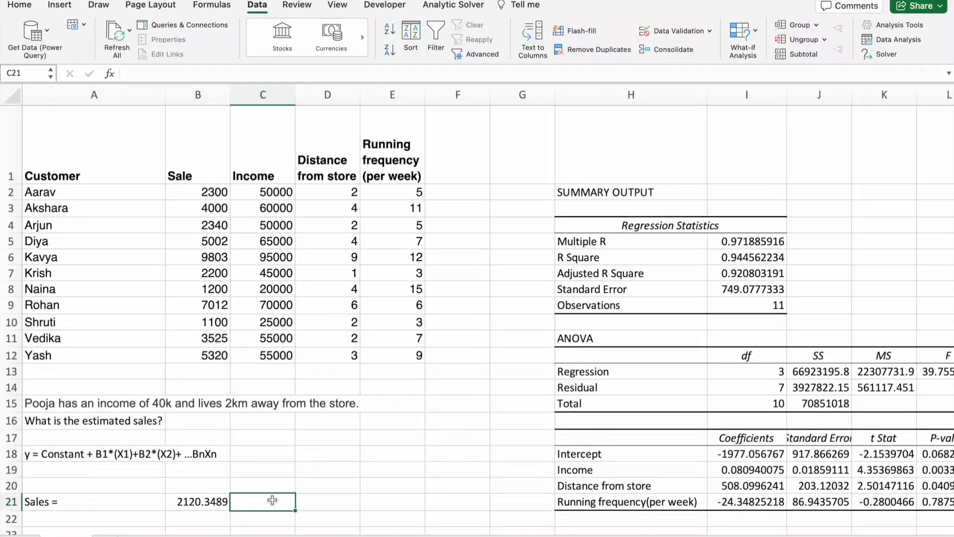
scroll(273, 500, down, 10)
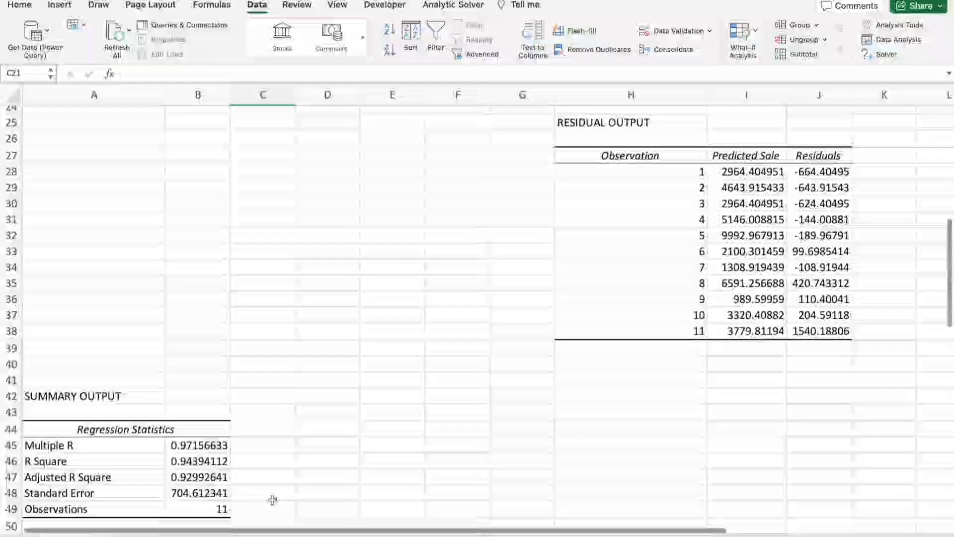
scroll(272, 499, up, 5)
scroll(273, 500, up, 5)
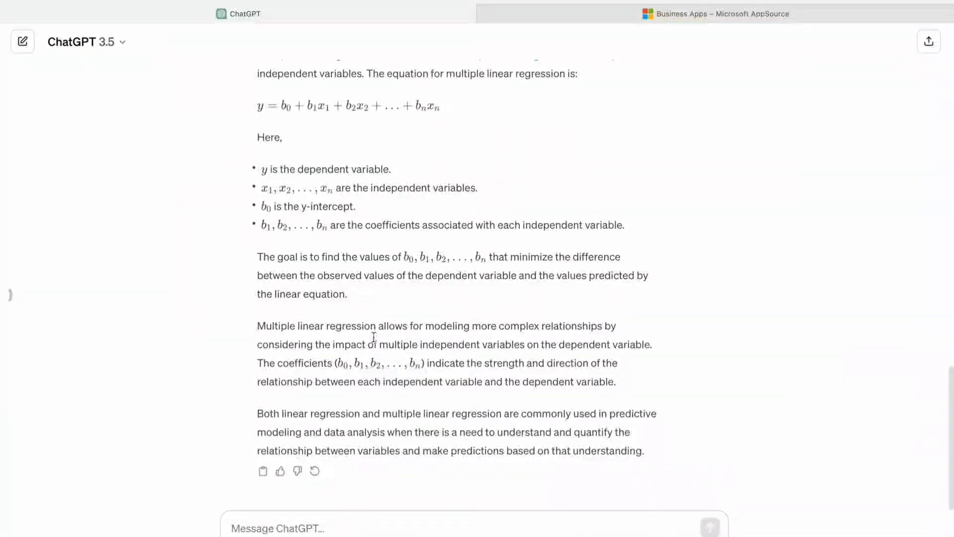
scroll(374, 336, up, 6)
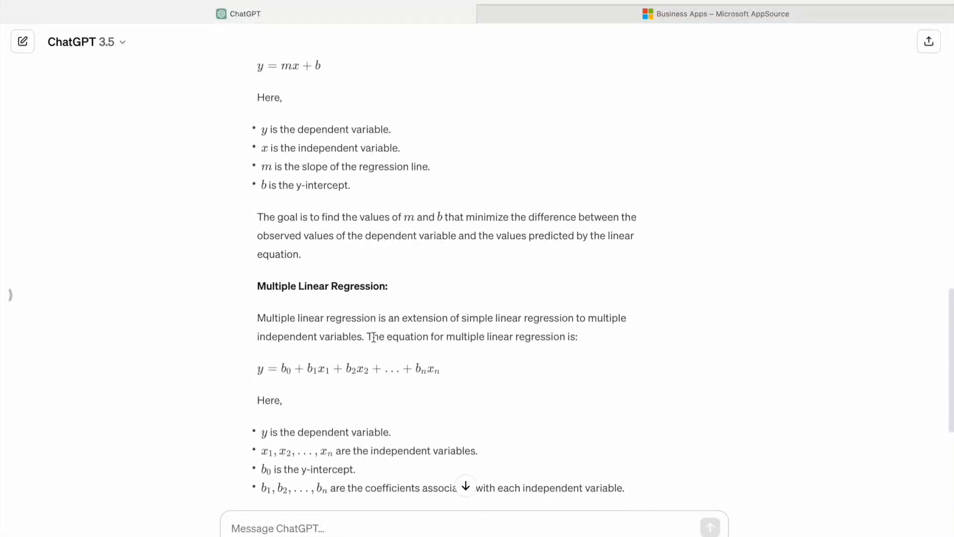
scroll(374, 336, up, 8)
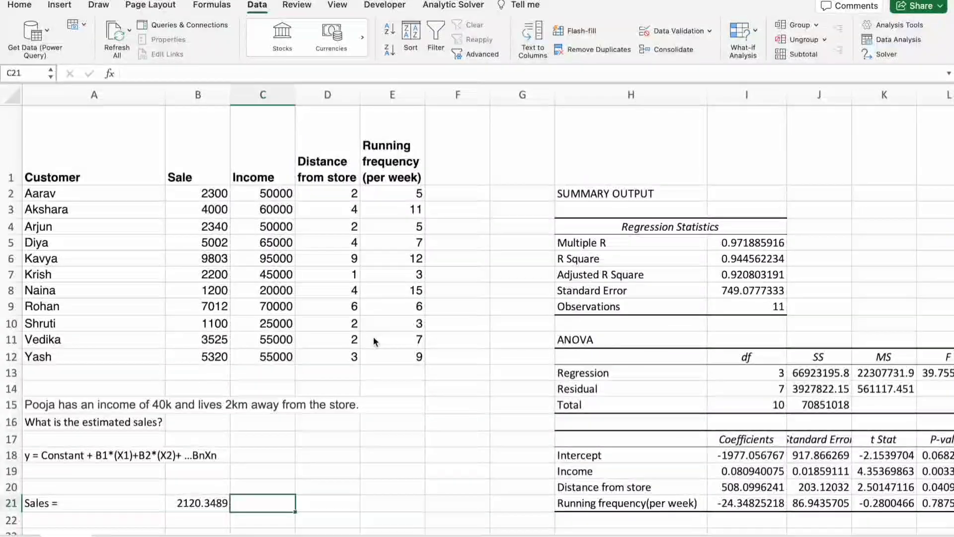